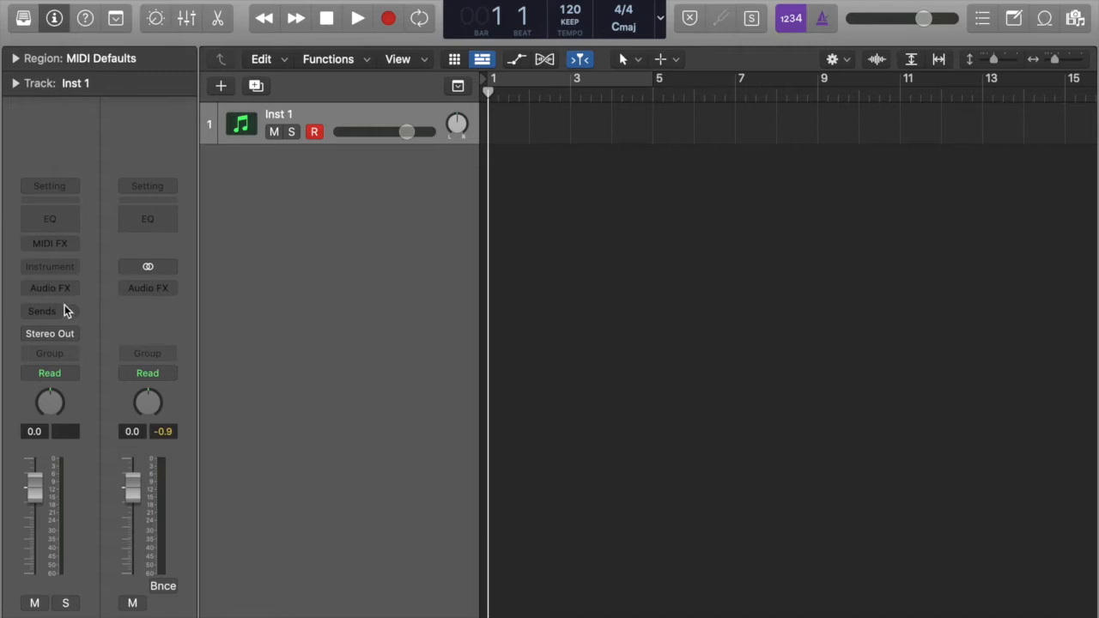
Insert Quick Sampler (Single Sample) as the instrument on the Inst 1 track and move its window clear
click(68, 267)
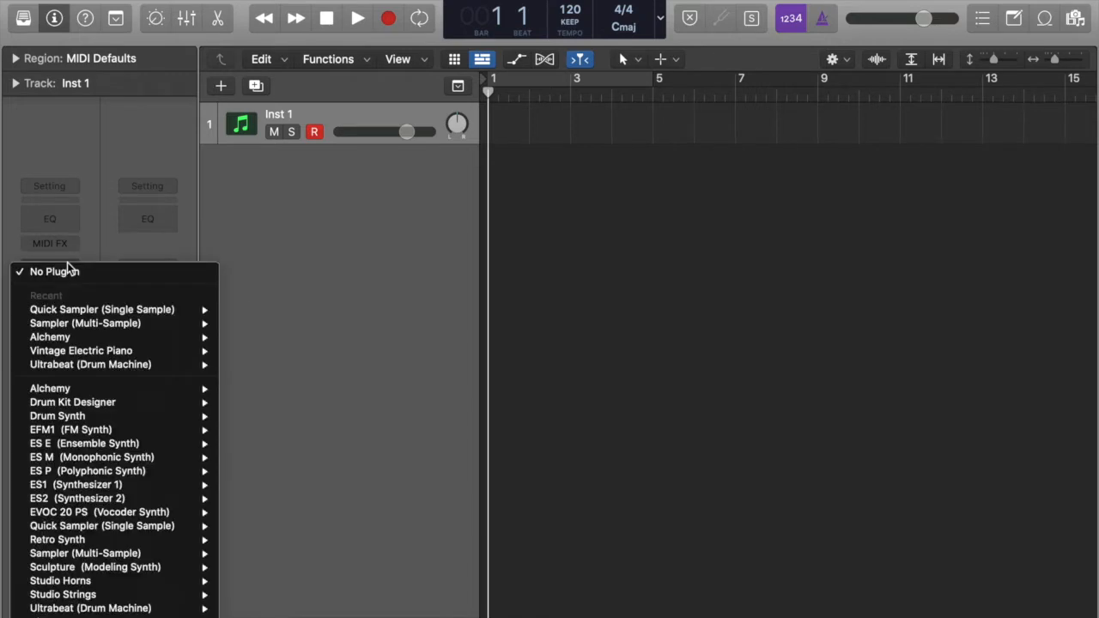
mouse_move(55, 326)
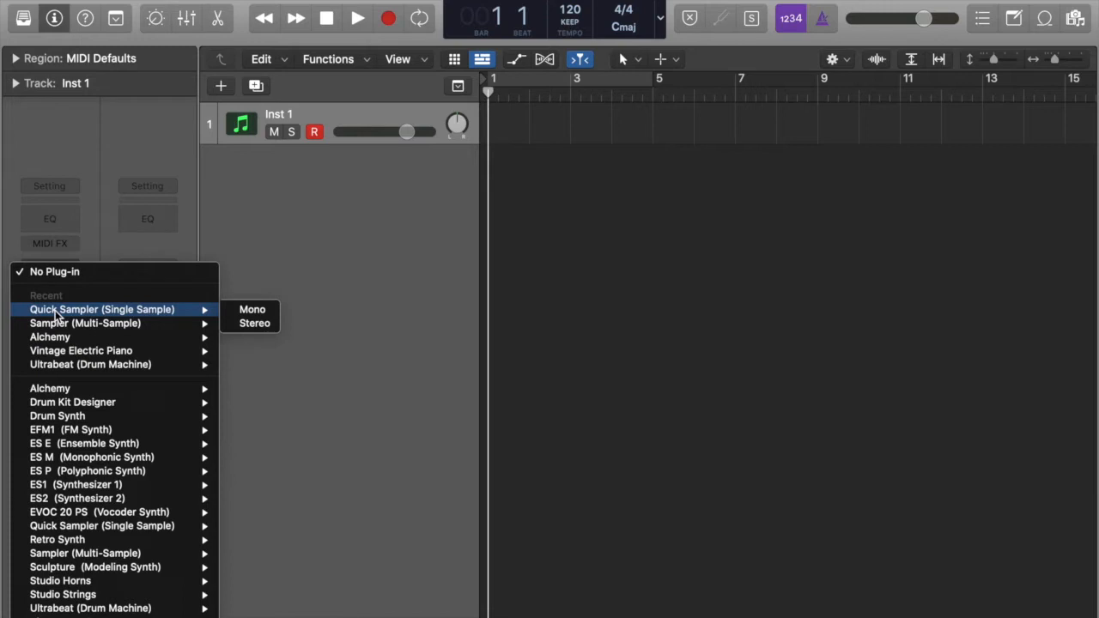
click(57, 314)
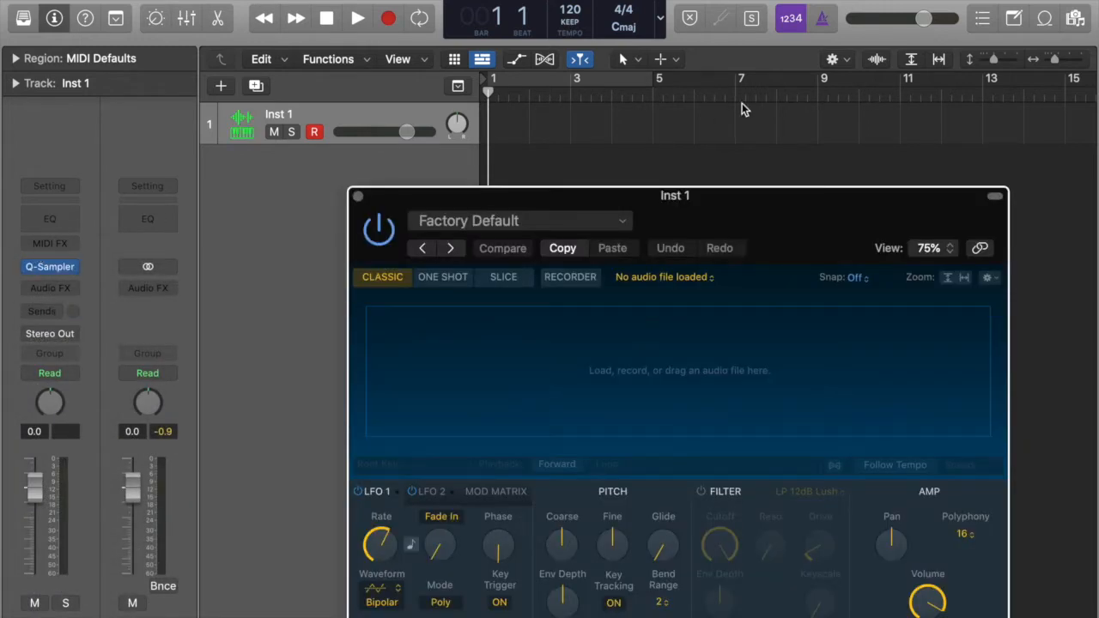
drag(712, 194, 534, 48)
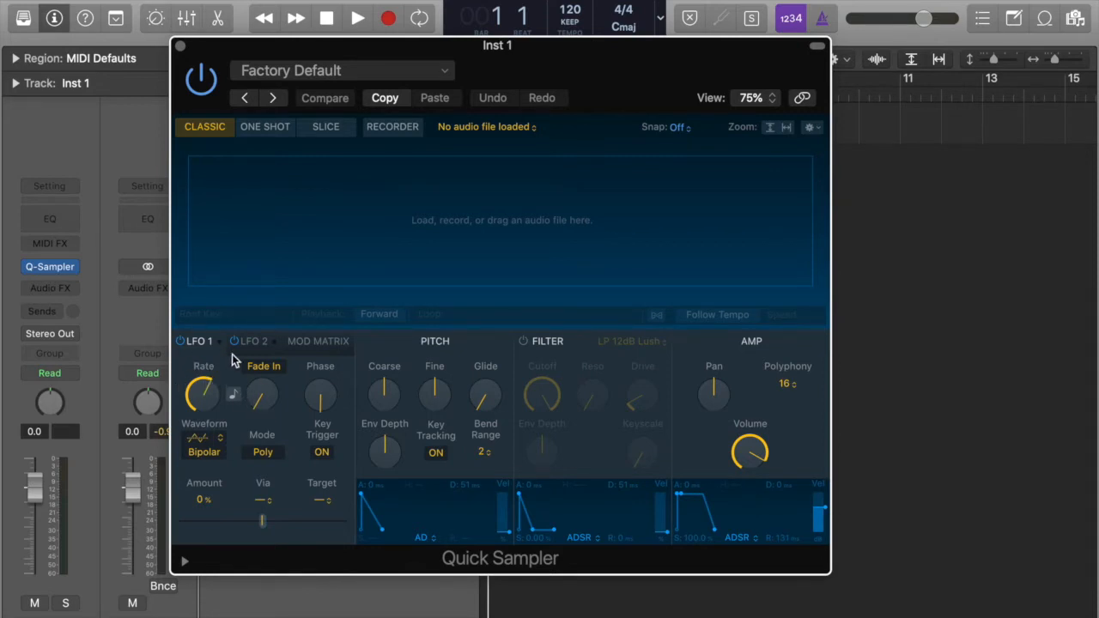
Load Car_Door01.wav from the CC Samples folder in Finder into Quick Sampler using the Optimized option
mouse_move(241, 381)
mouse_move(419, 611)
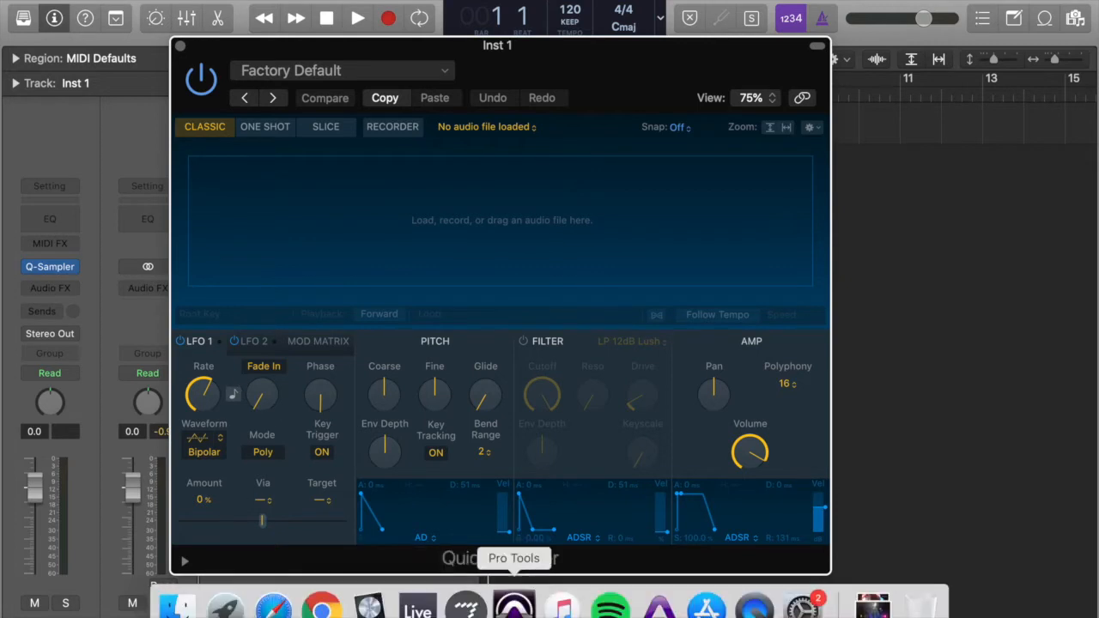
click(175, 601)
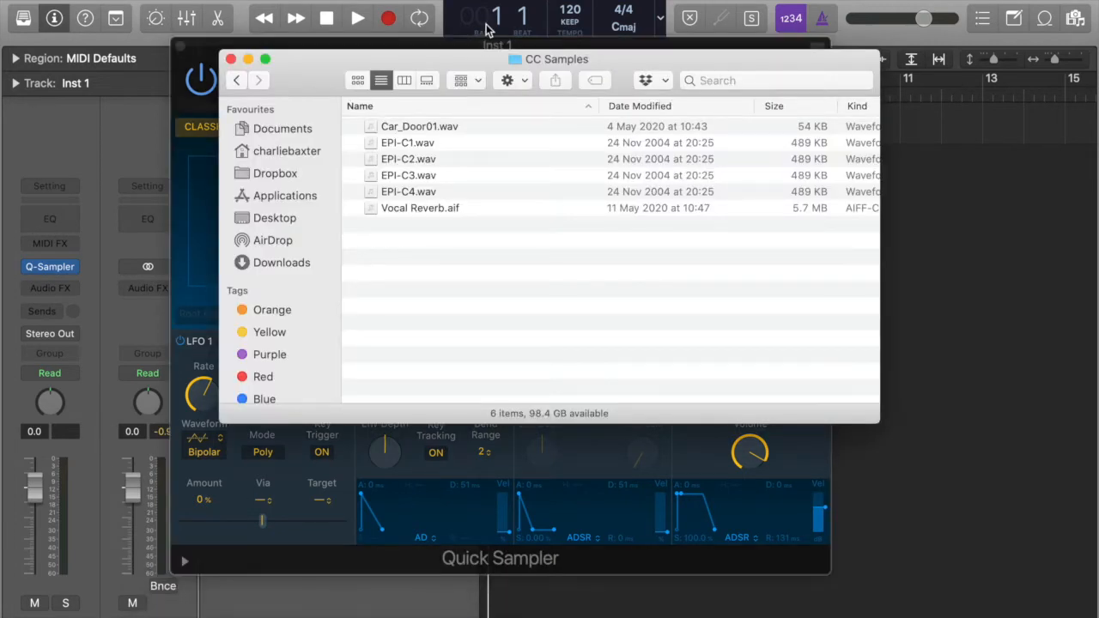
drag(306, 61, 696, 110)
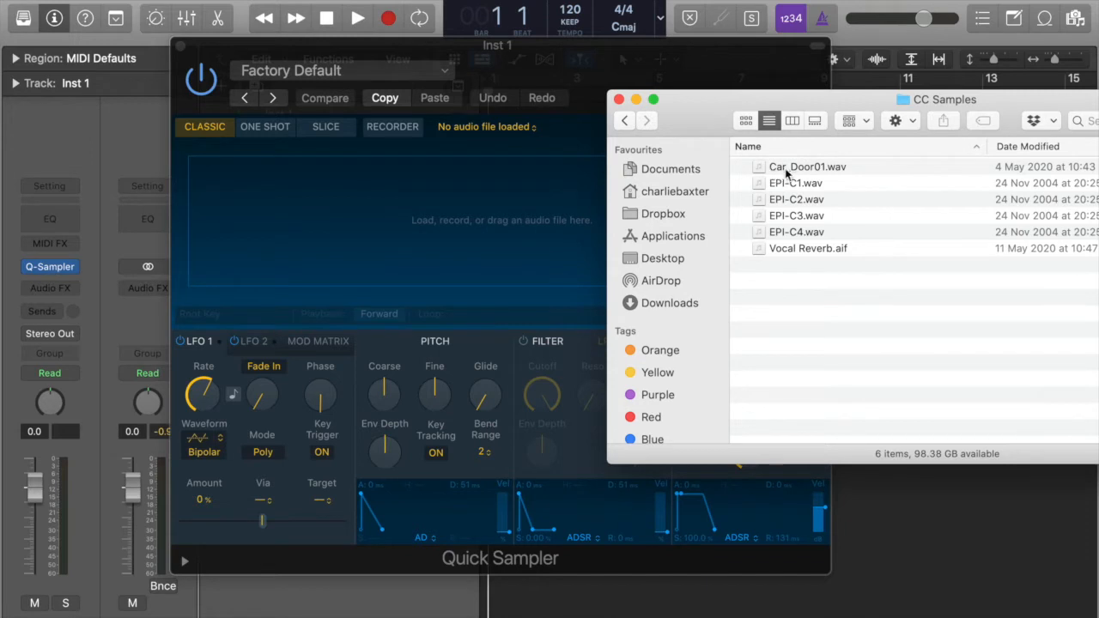
drag(783, 167, 435, 211)
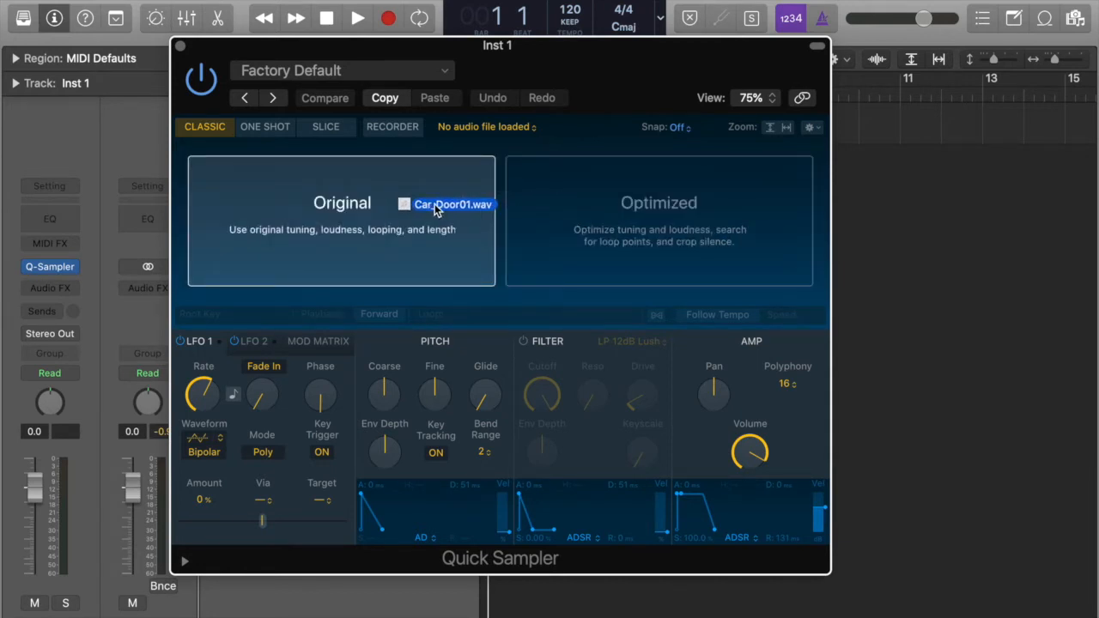
drag(435, 210, 436, 210)
drag(436, 209, 506, 199)
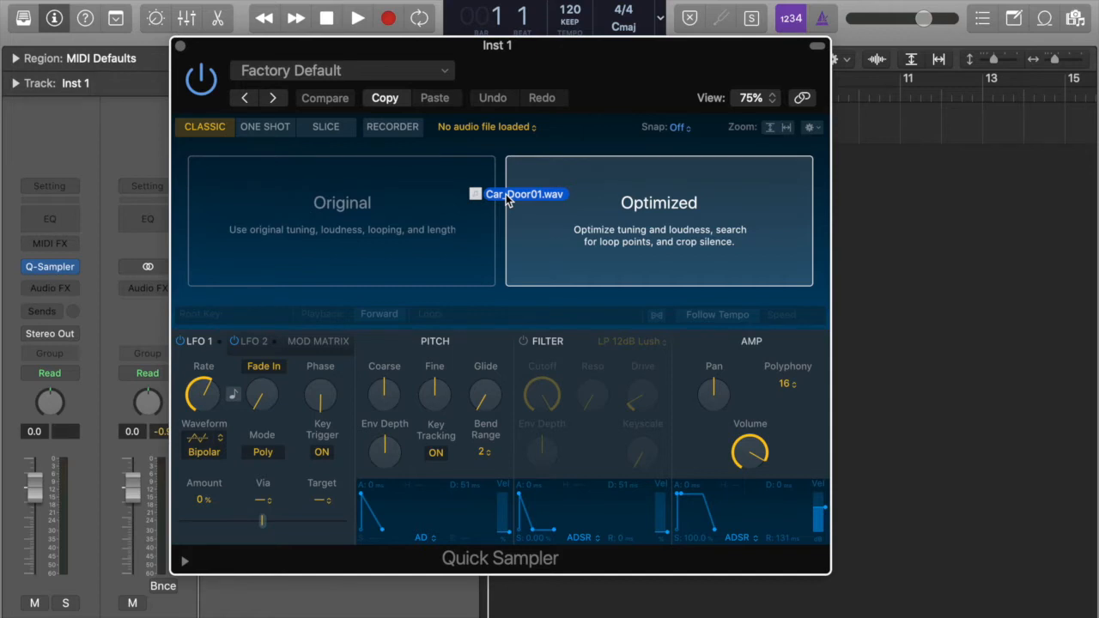
drag(506, 197, 533, 191)
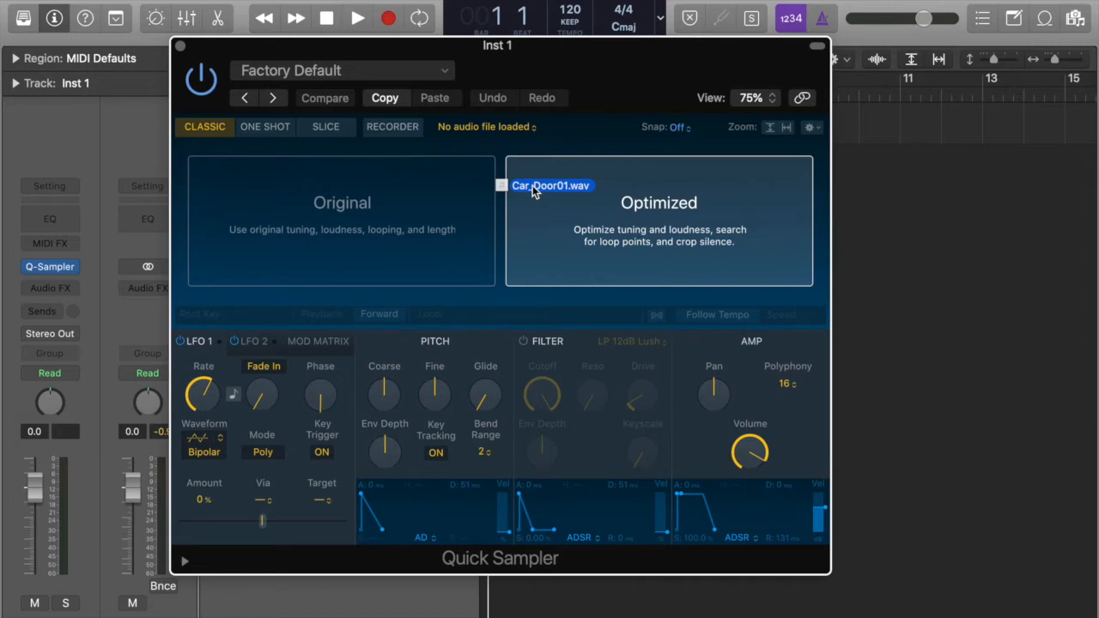
drag(533, 190, 590, 178)
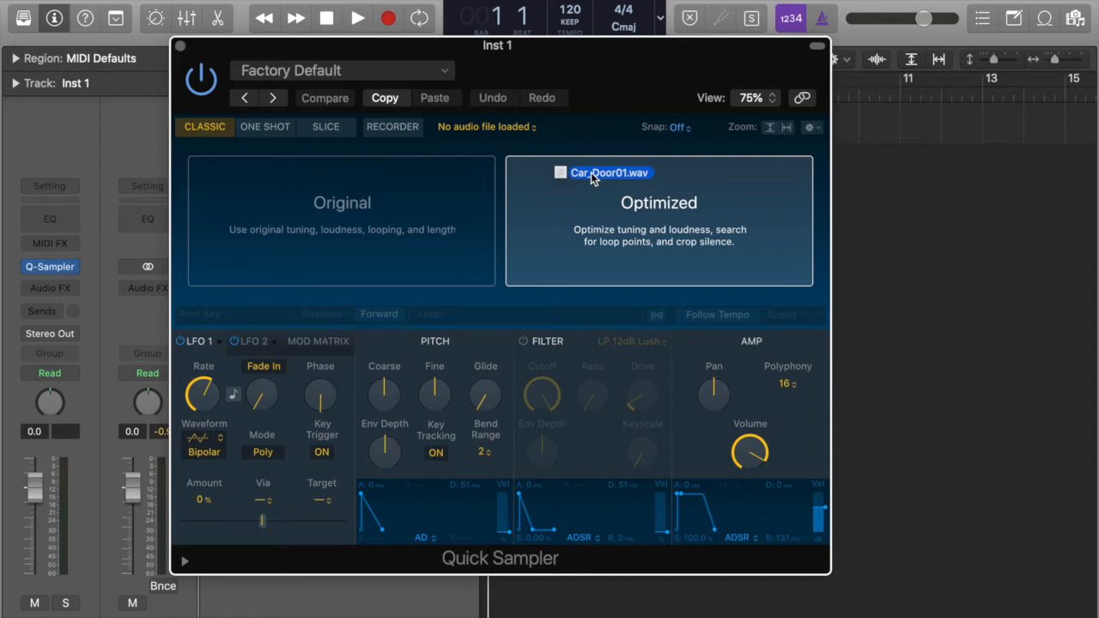
drag(591, 175, 591, 176)
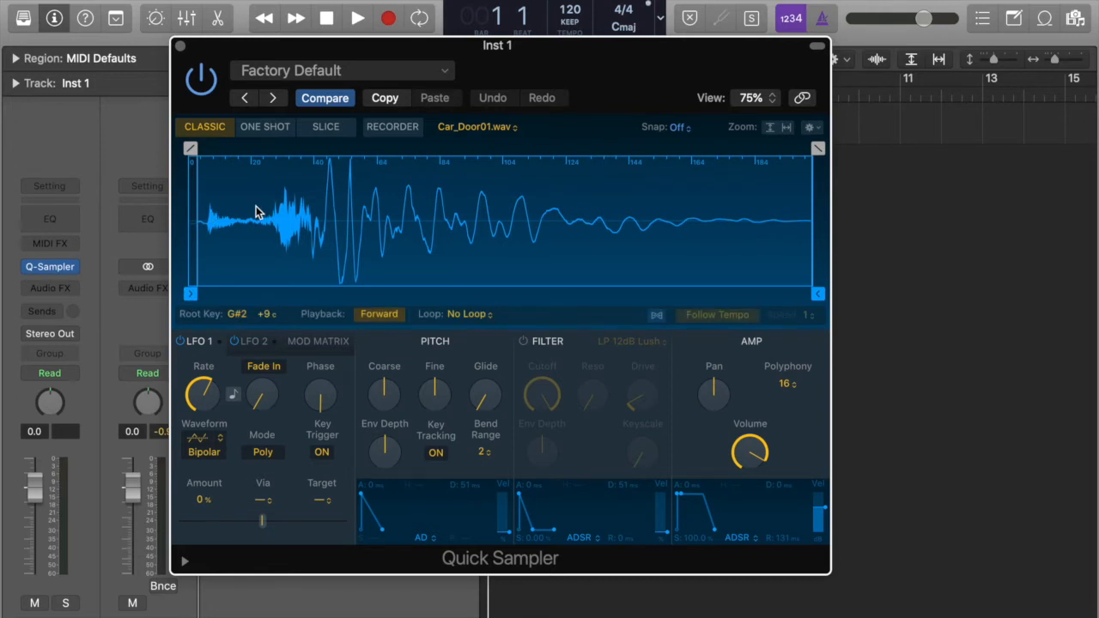
Compare the Classic and One Shot playback modes on the car door sample
drag(397, 55, 644, 64)
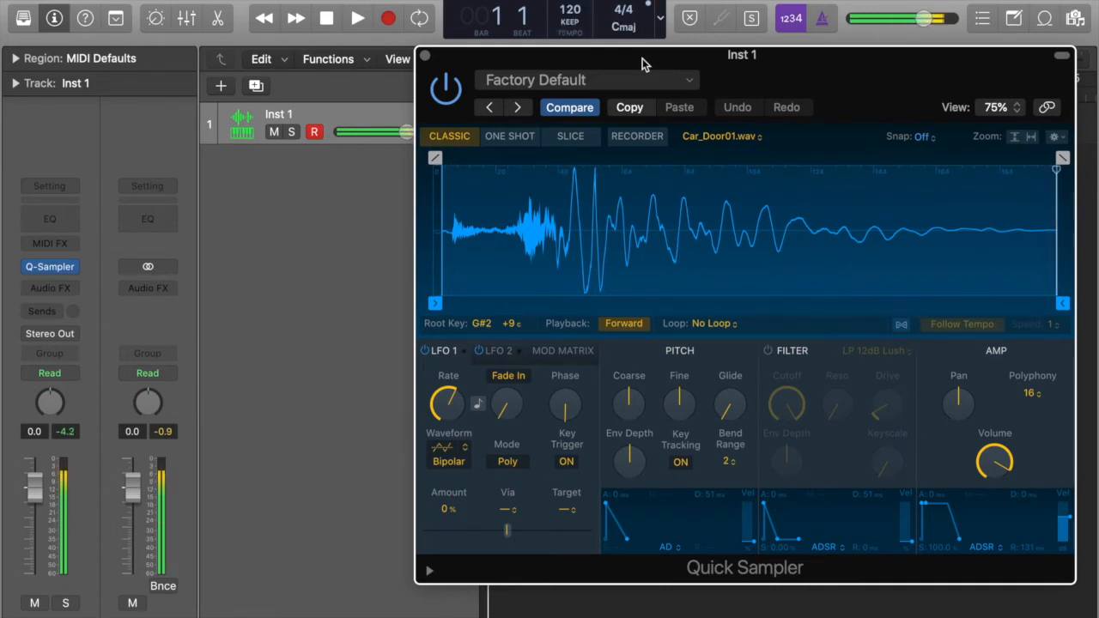
drag(643, 60, 461, 32)
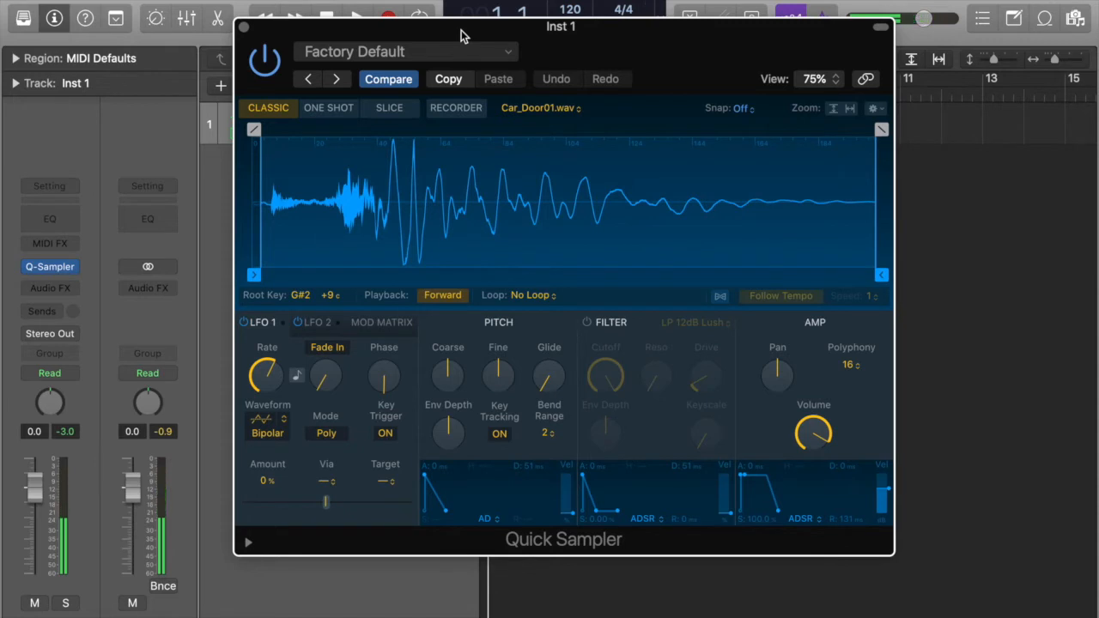
click(339, 112)
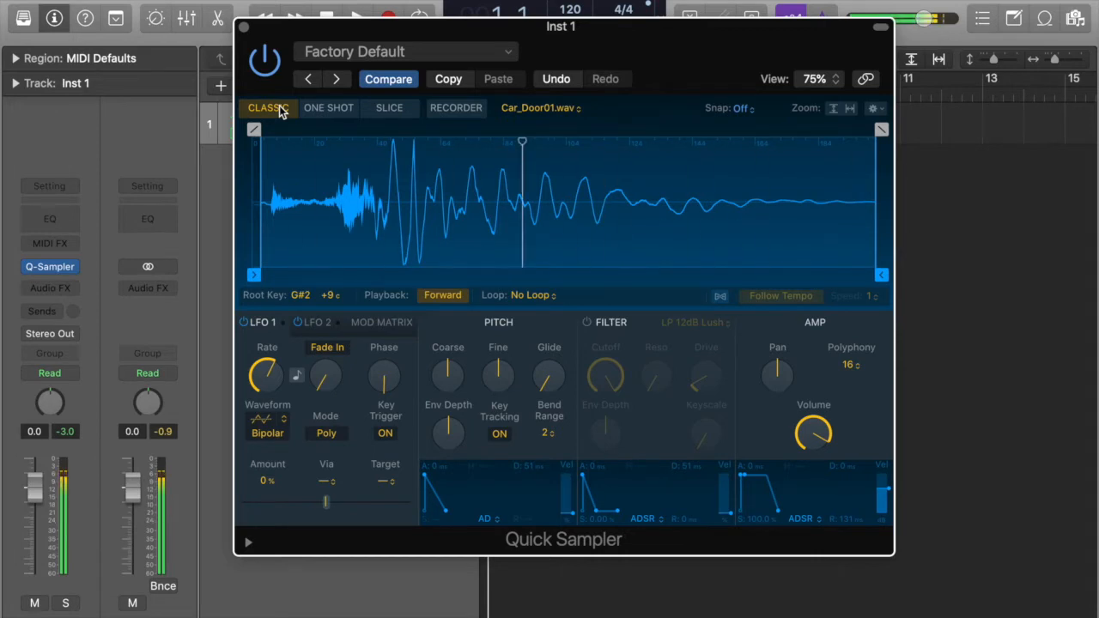
click(336, 109)
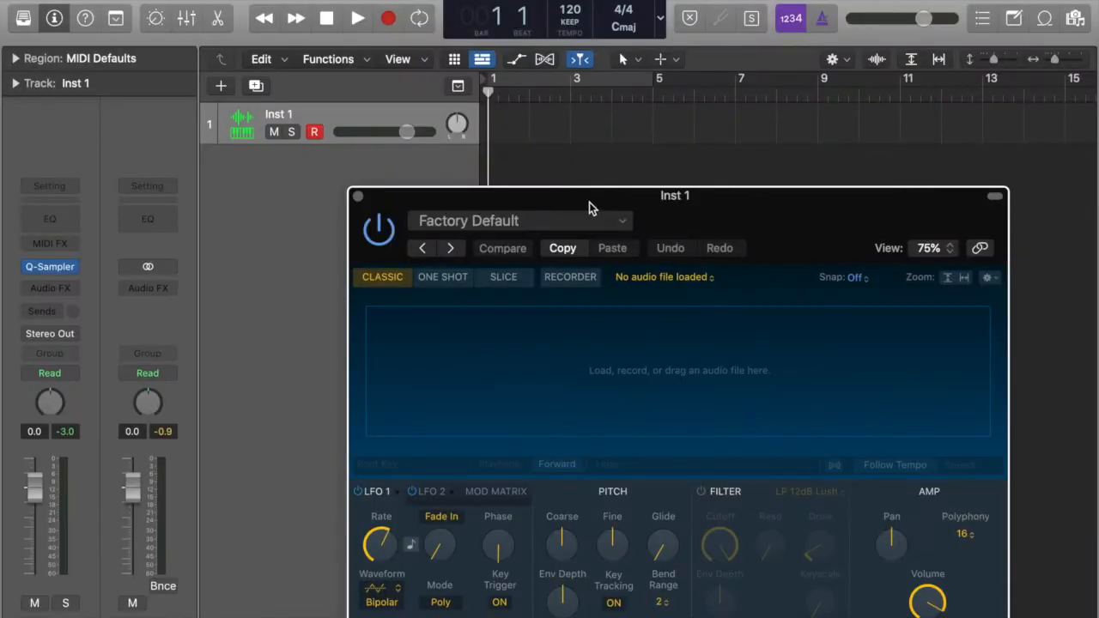
Load Vocal Reverb.aif from the CC Samples folder in Finder into the empty Quick Sampler using the Optimized option
drag(589, 208, 435, 103)
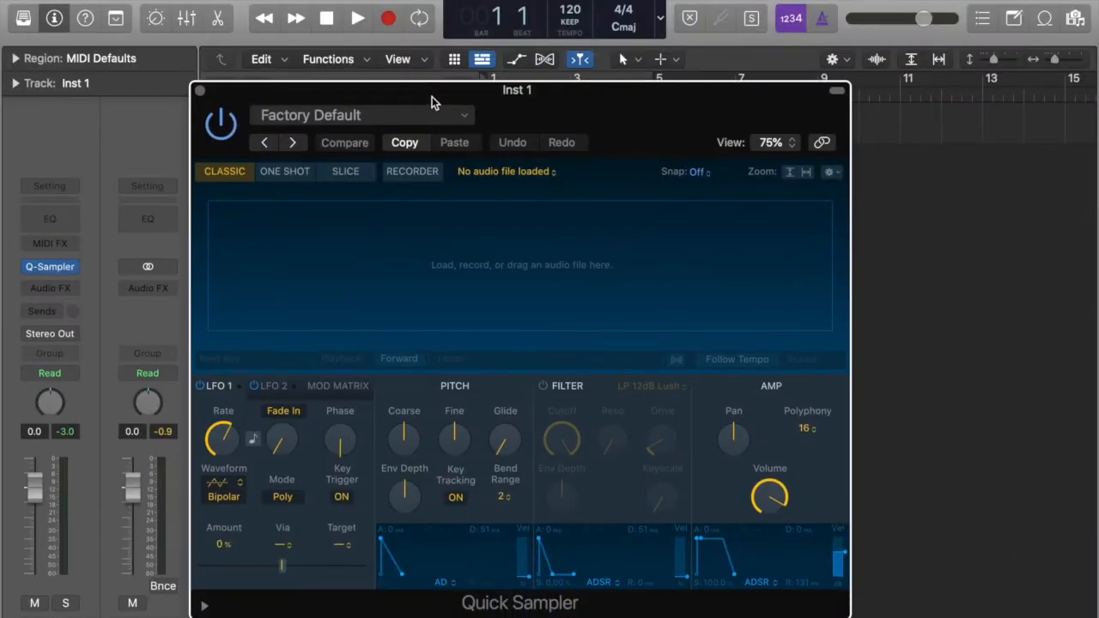
mouse_move(176, 610)
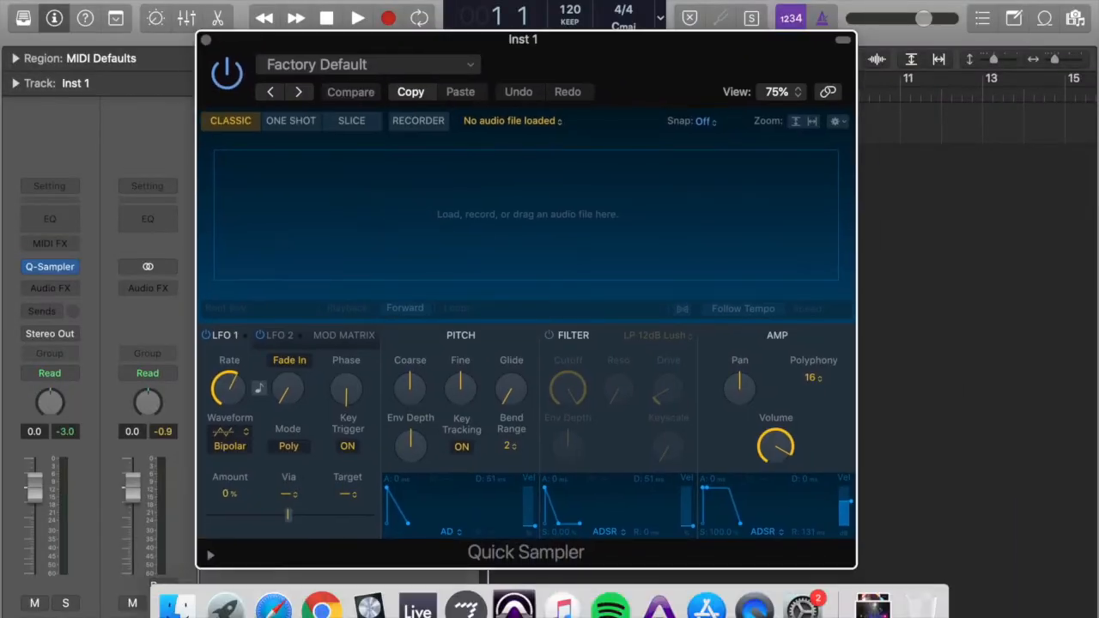
click(176, 609)
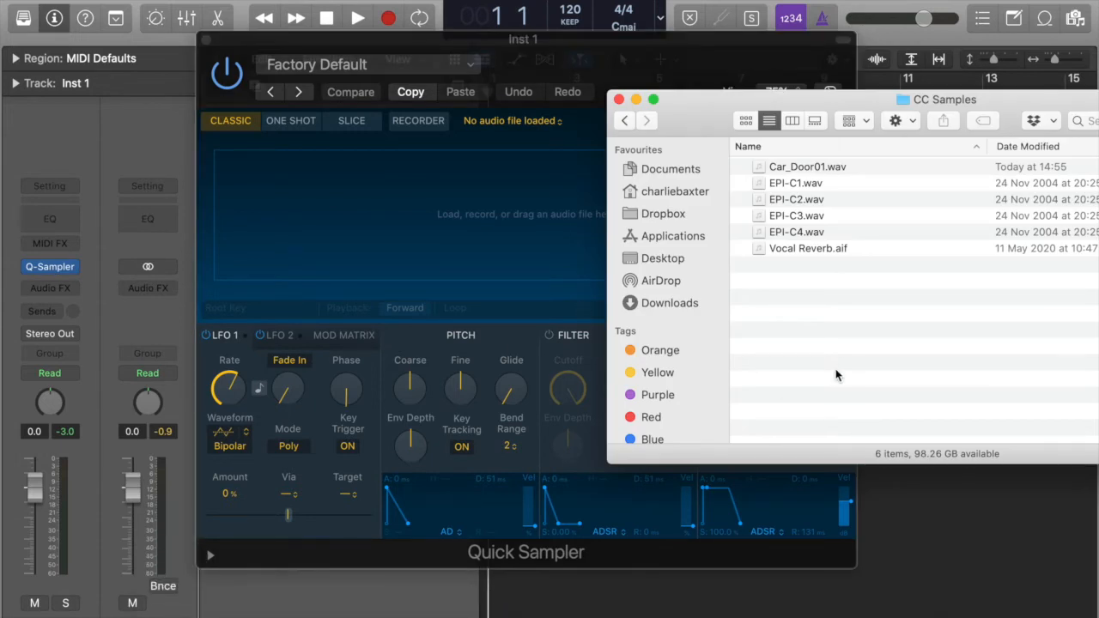
drag(787, 252, 558, 217)
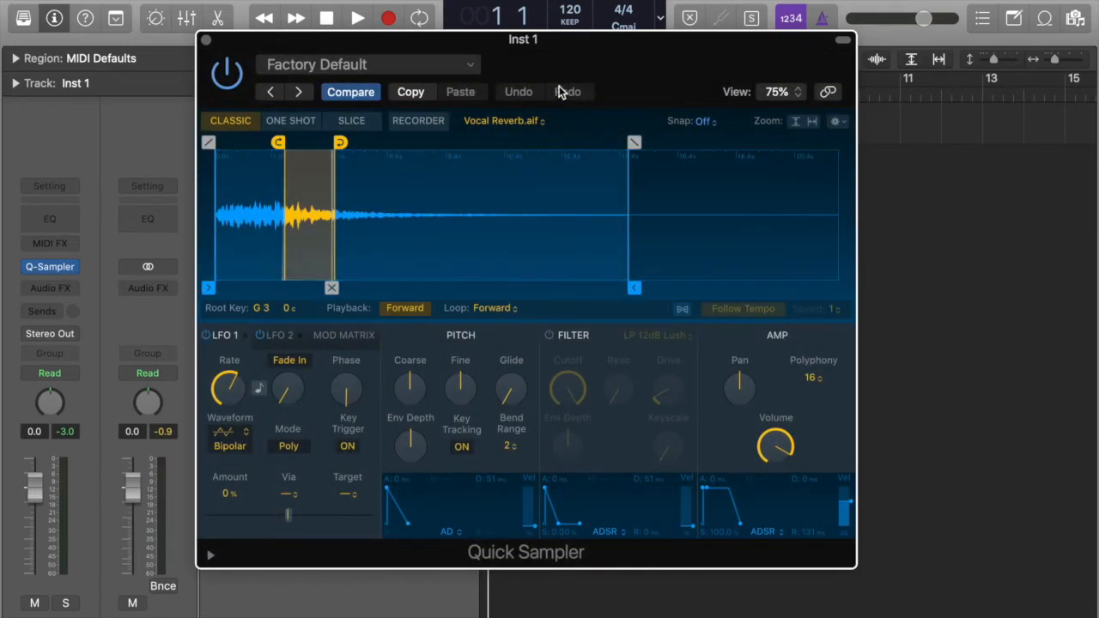
drag(570, 40, 539, 25)
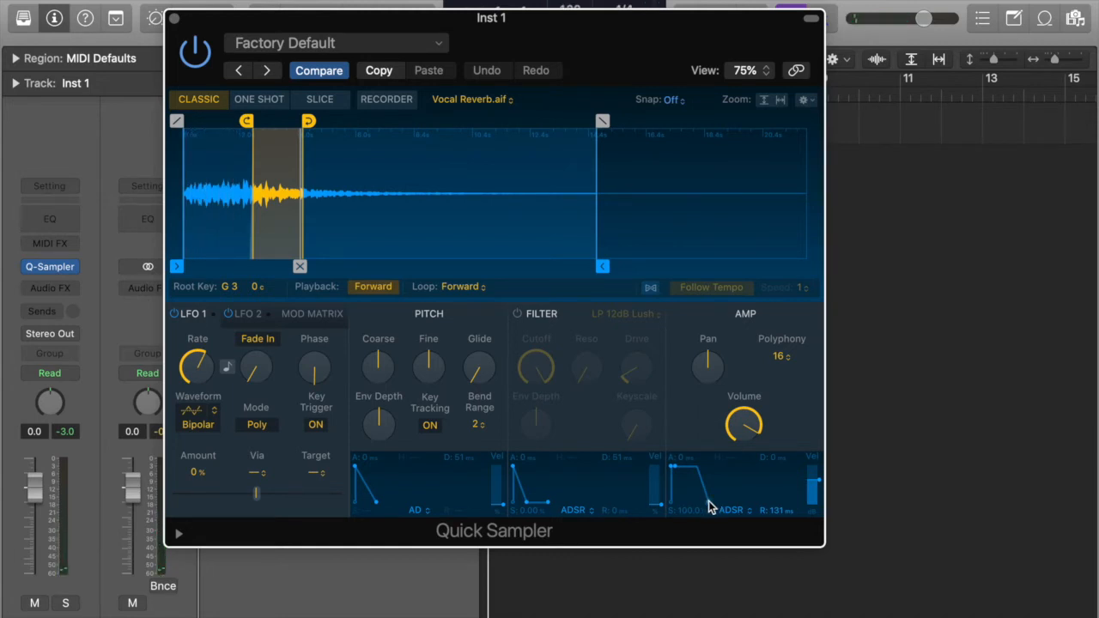
Set the release of the amp envelope to 822 ms, trying longer releases first
drag(708, 506, 717, 506)
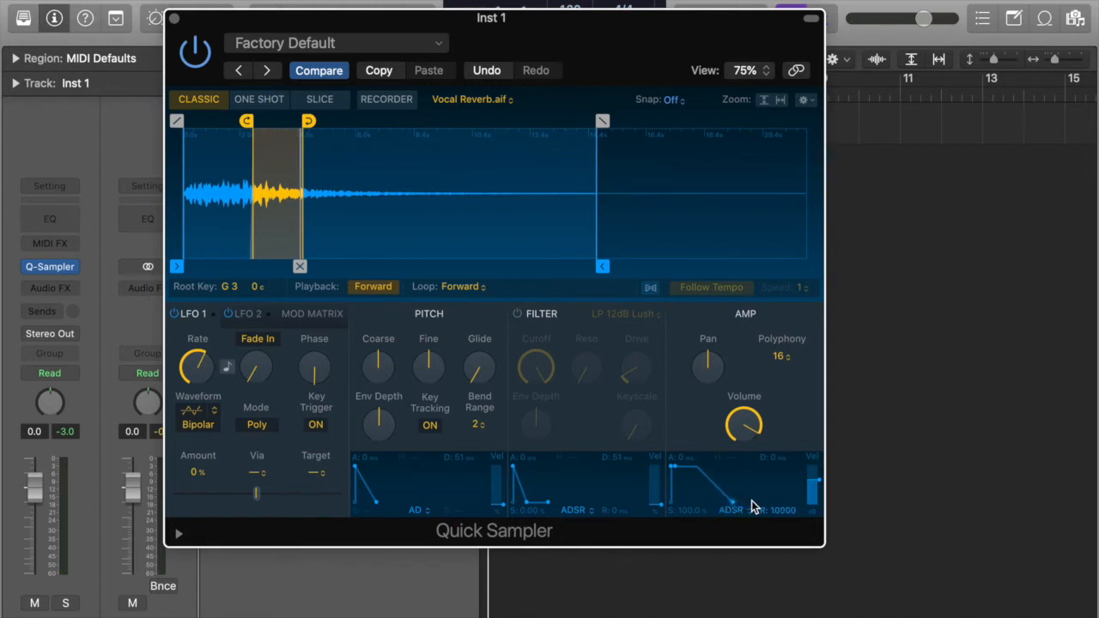
drag(749, 495, 720, 511)
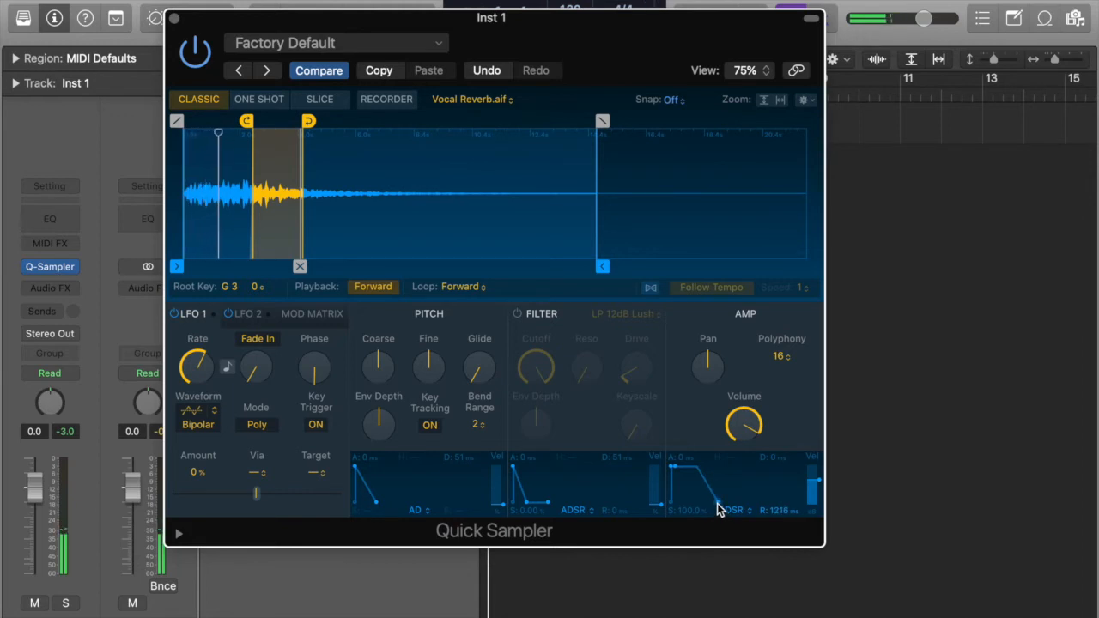
drag(719, 509, 712, 507)
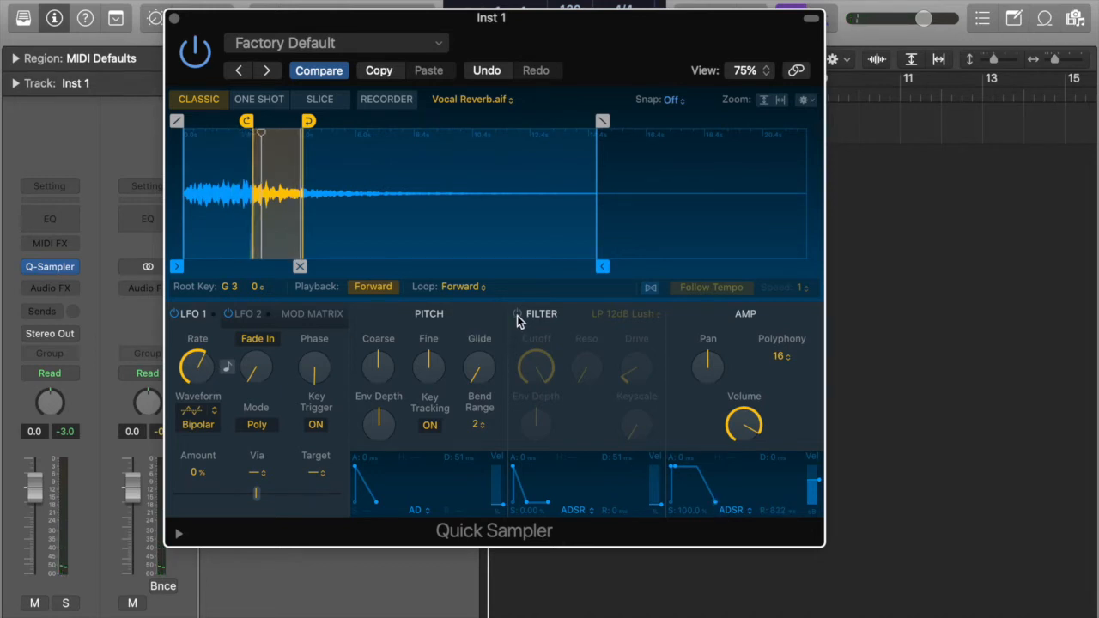
Enable the filter with its cutoff lowered to about halfway, and set a 729 ms filter envelope attack with a raised positive envelope depth
click(524, 370)
drag(524, 371, 504, 463)
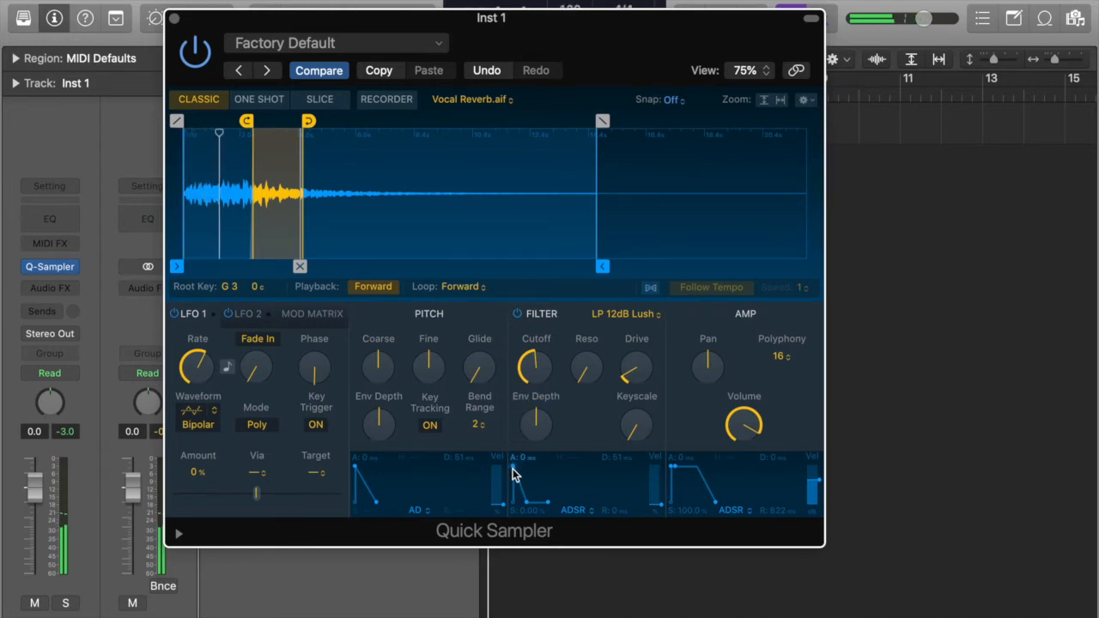
drag(510, 466, 550, 480)
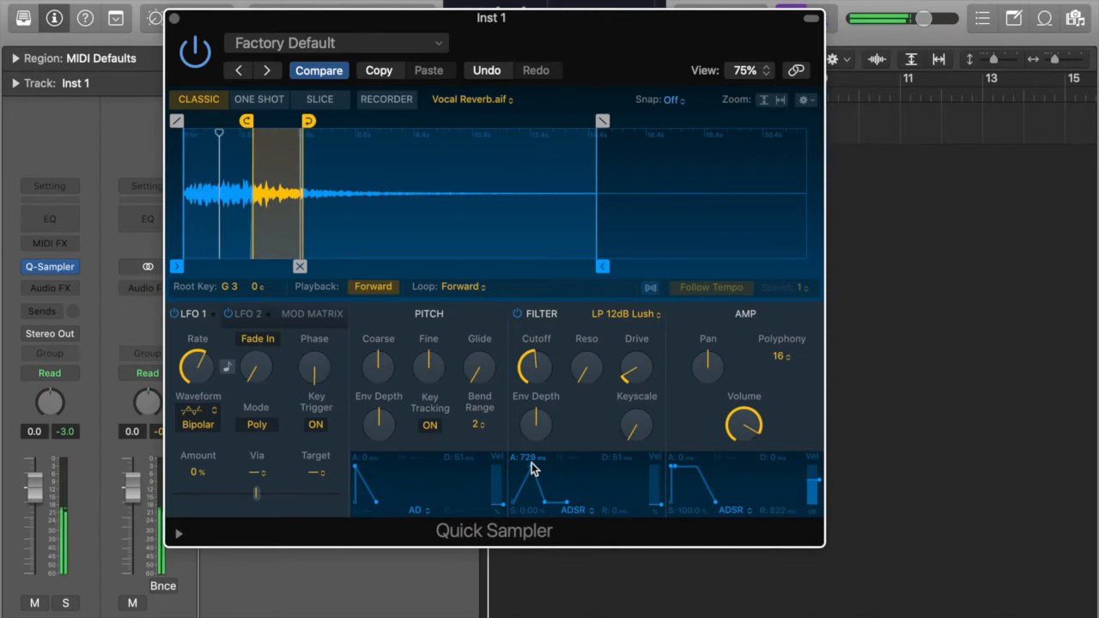
drag(533, 420, 518, 360)
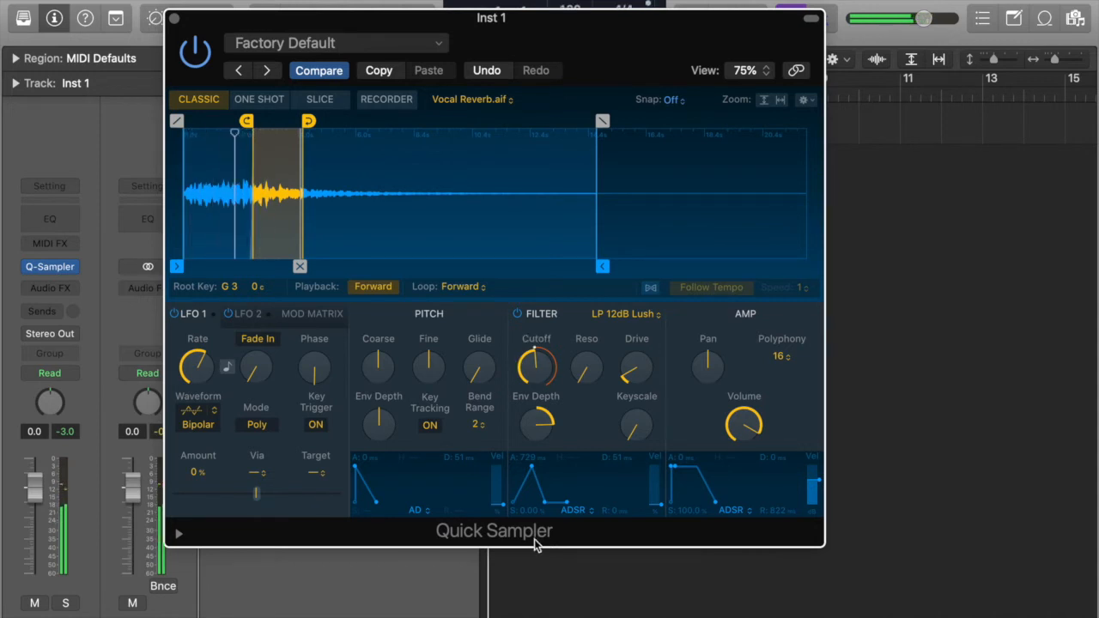
Reshape the filter envelope to 0 ms attack, 10000 ms decay and 0% sustain, and reset its depth to 0%
drag(533, 472, 569, 483)
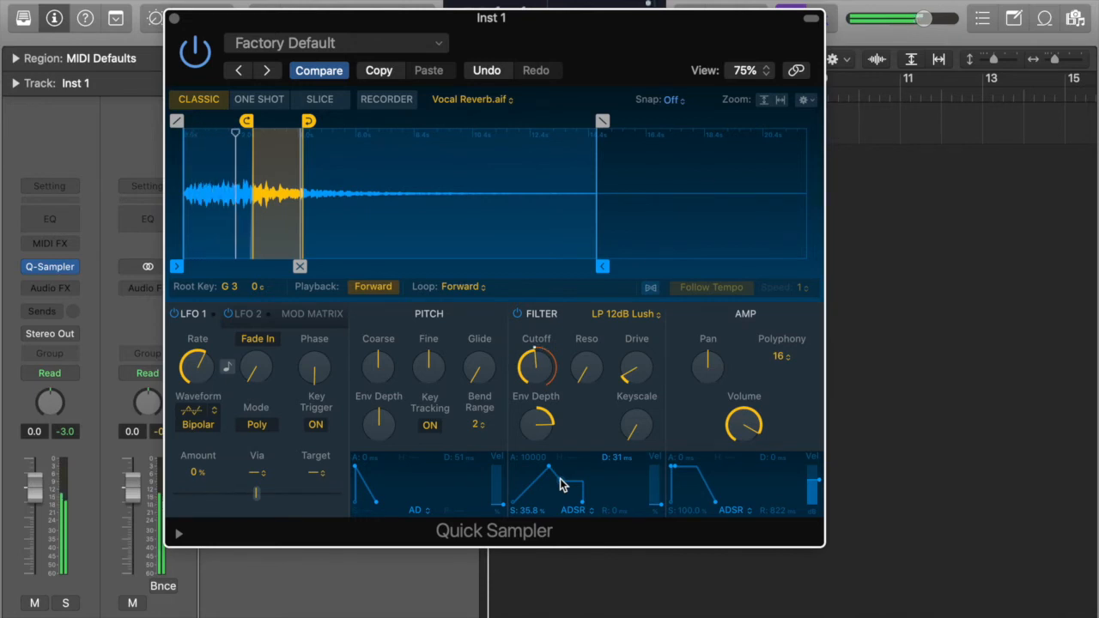
drag(551, 472, 524, 472)
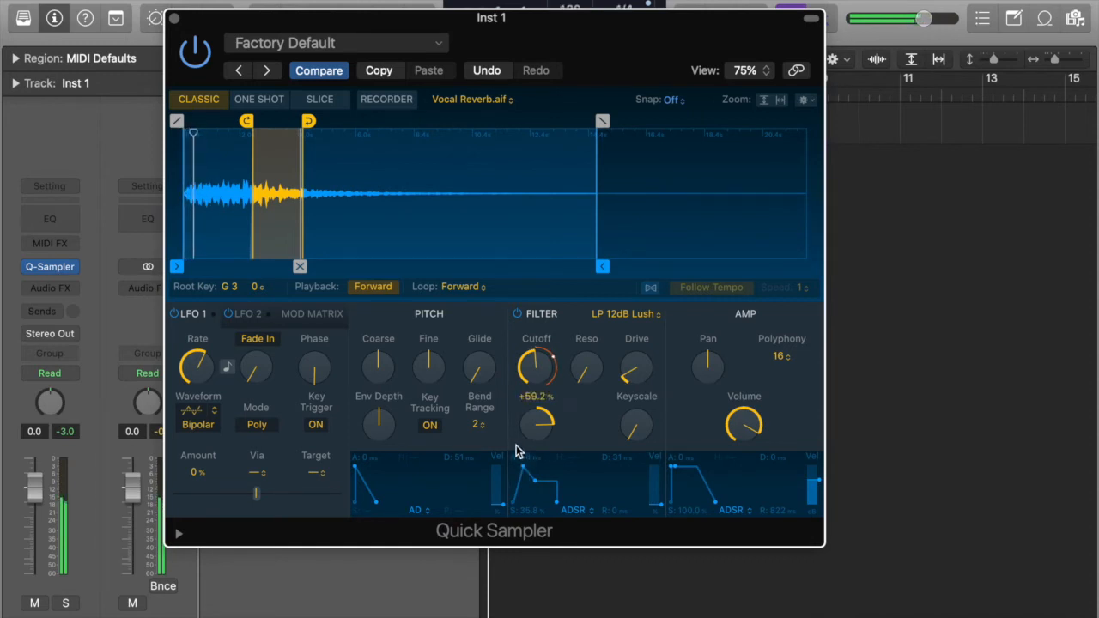
drag(523, 468, 555, 527)
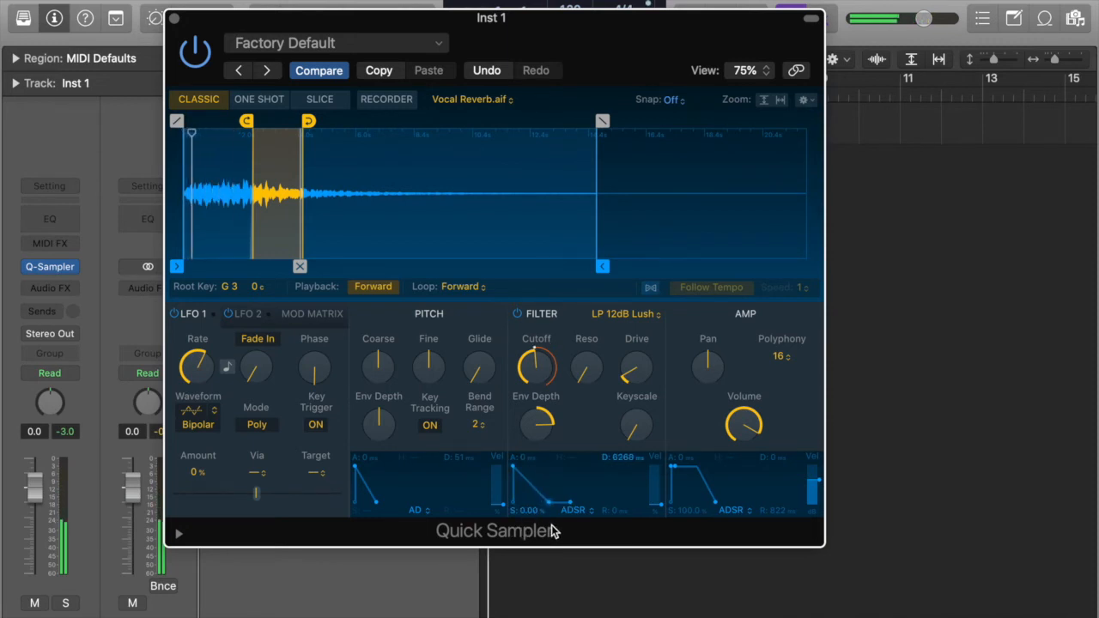
alt+click(541, 425)
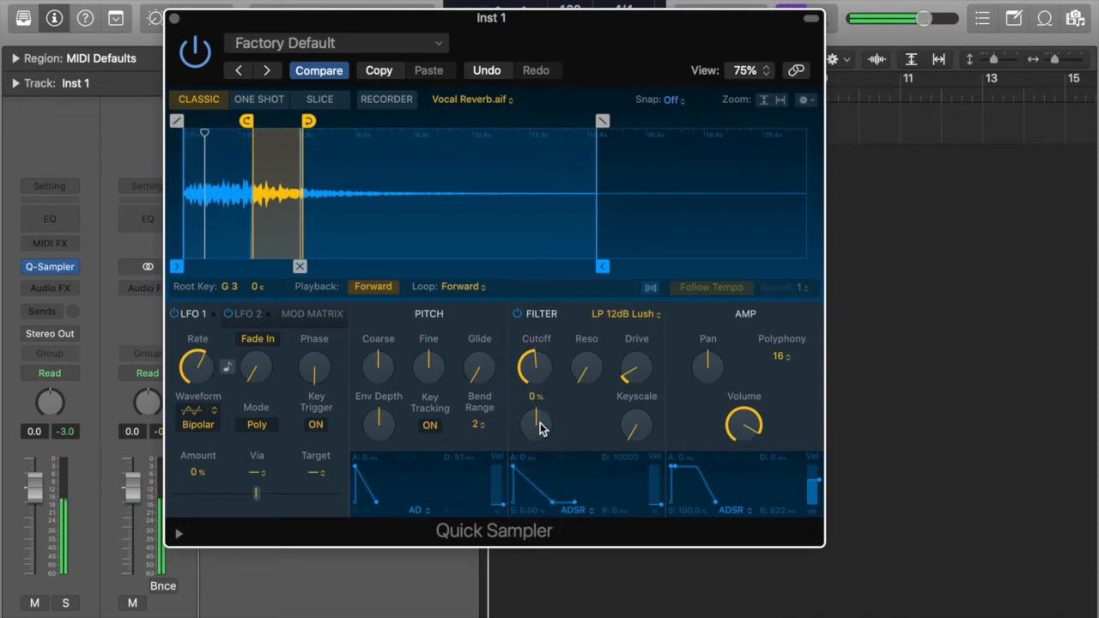
Raise the filter cutoff while trying 32.3% resonance, and switch the filter off
drag(537, 372, 538, 294)
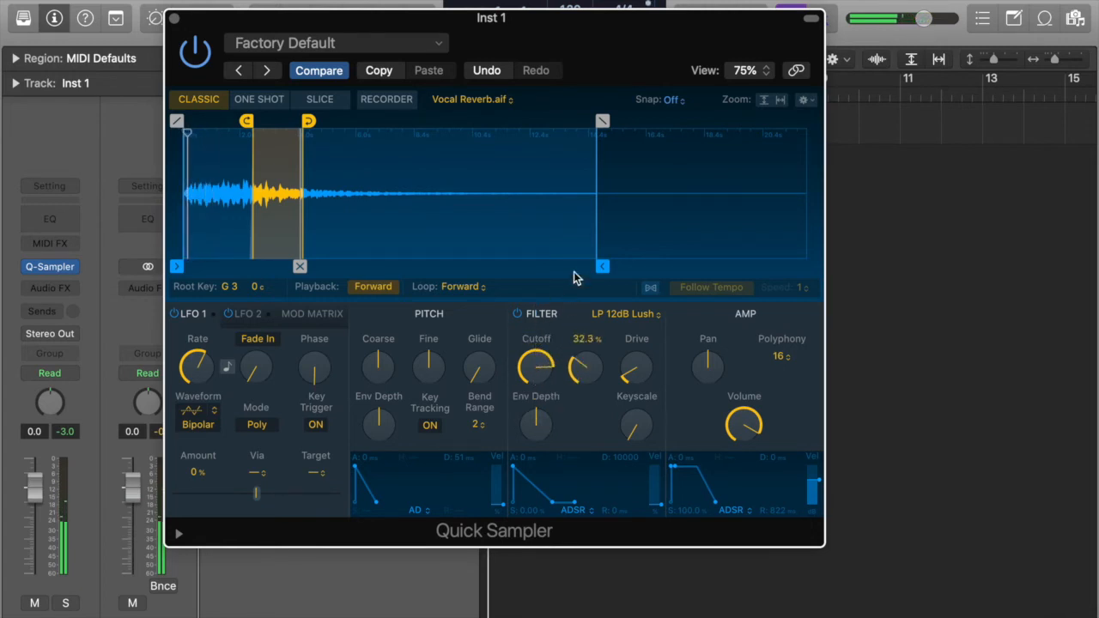
click(518, 314)
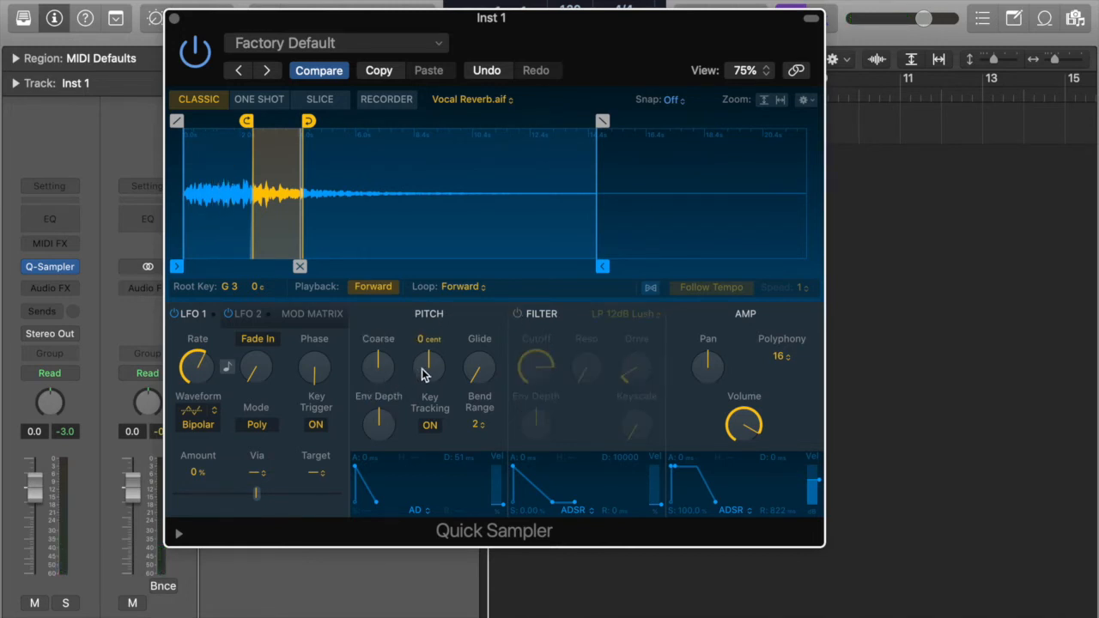
Try small fine and coarse pitch adjustments on the vocal sample and return both to 0
drag(421, 376, 387, 370)
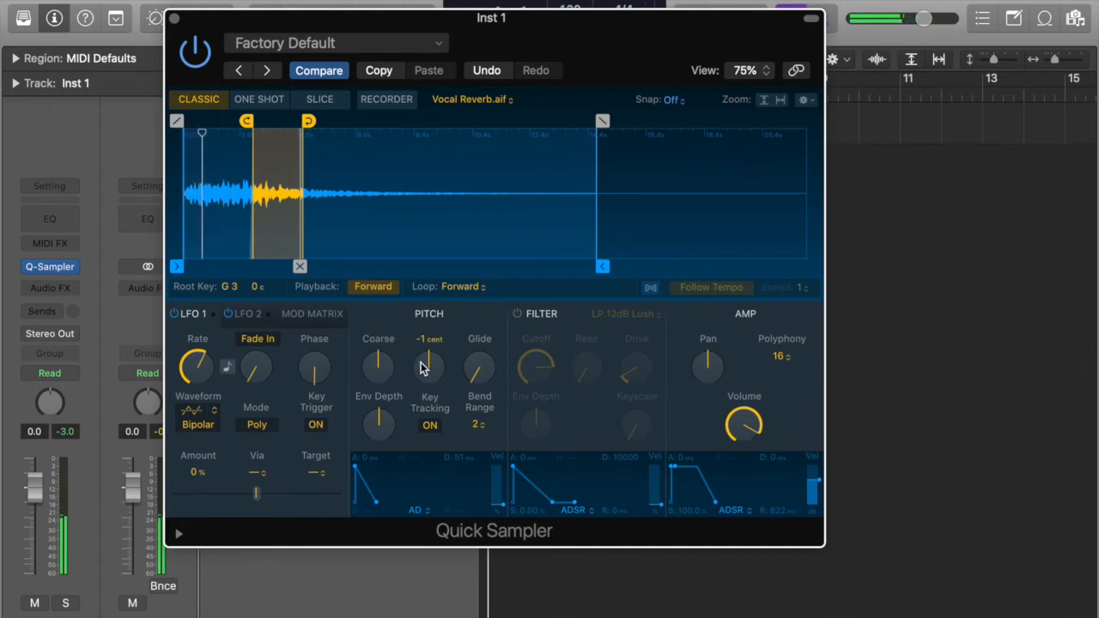
mouse_move(383, 363)
mouse_down()
mouse_move(388, 312)
mouse_move(383, 367)
mouse_up()
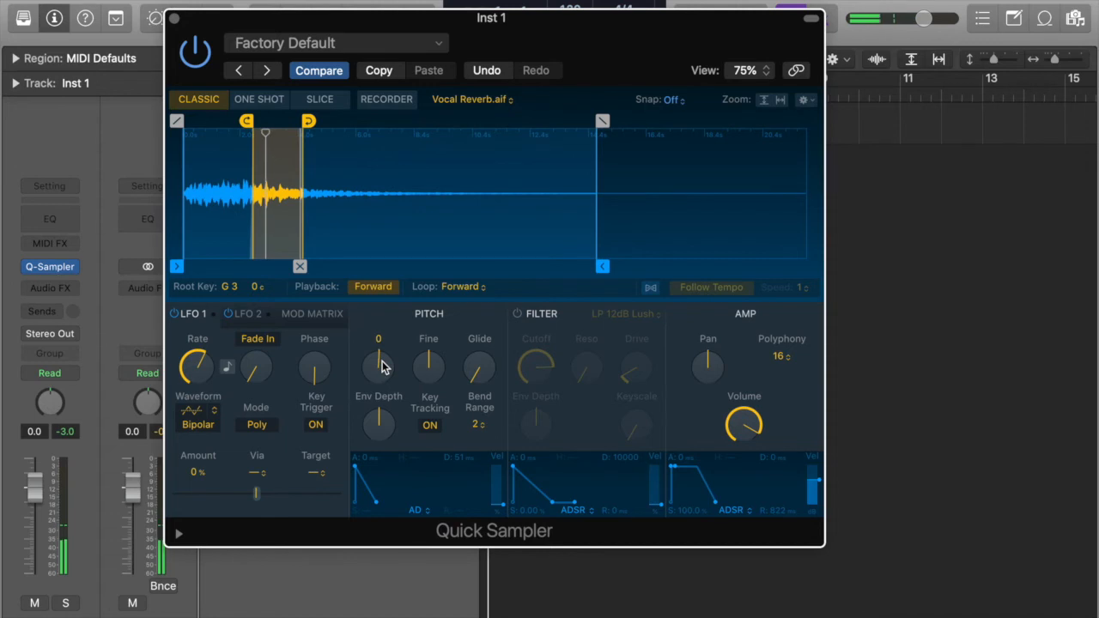
Raise the pitch envelope depth, lengthen the pitch envelope attack to 98 ms and up to 10000 ms, and return the depth to zero
drag(373, 430, 357, 348)
drag(355, 468, 386, 476)
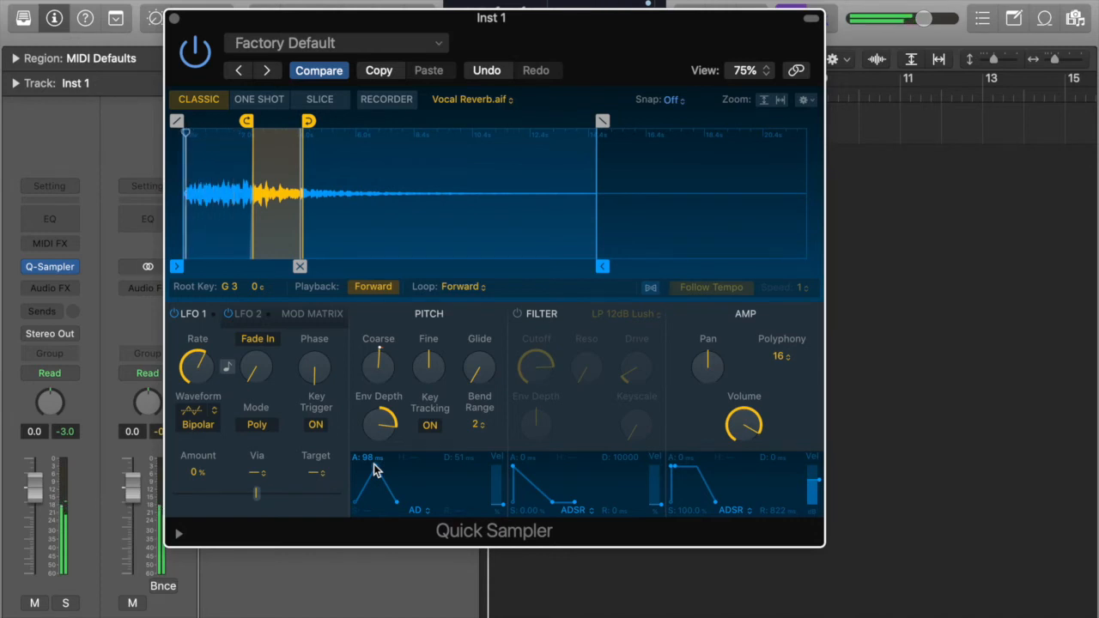
drag(374, 468, 447, 478)
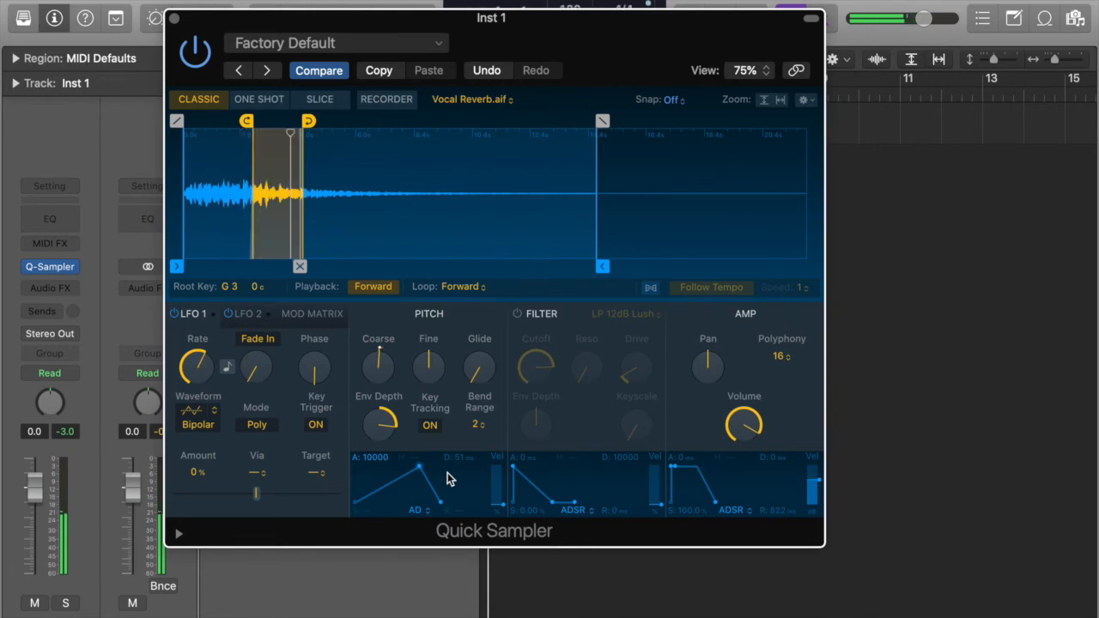
drag(386, 419, 372, 466)
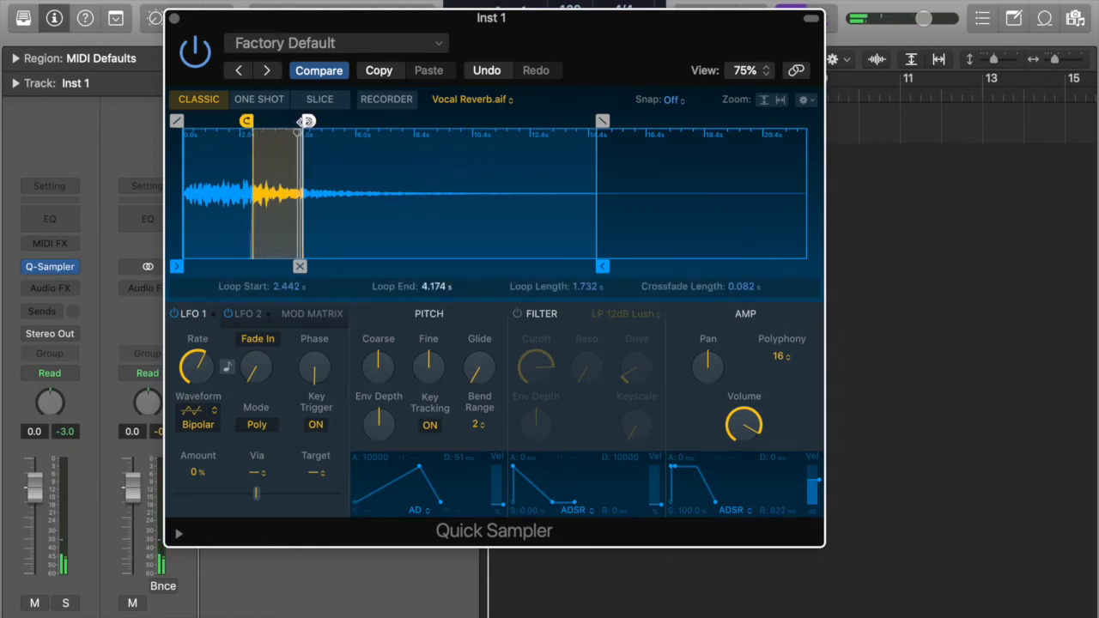
Try a loop end of 3.162 s on the vocal sample, extend it to 5.104 s, and move the loop start closer to it
mouse_move(307, 121)
mouse_down()
mouse_move(268, 121)
mouse_move(277, 120)
mouse_up()
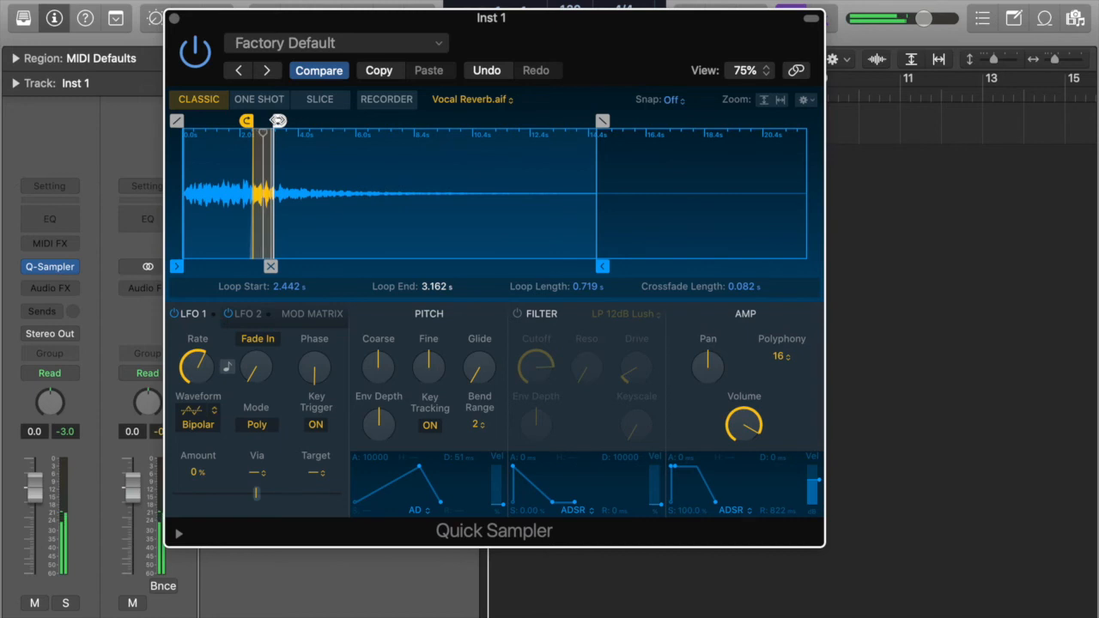
drag(277, 120, 335, 121)
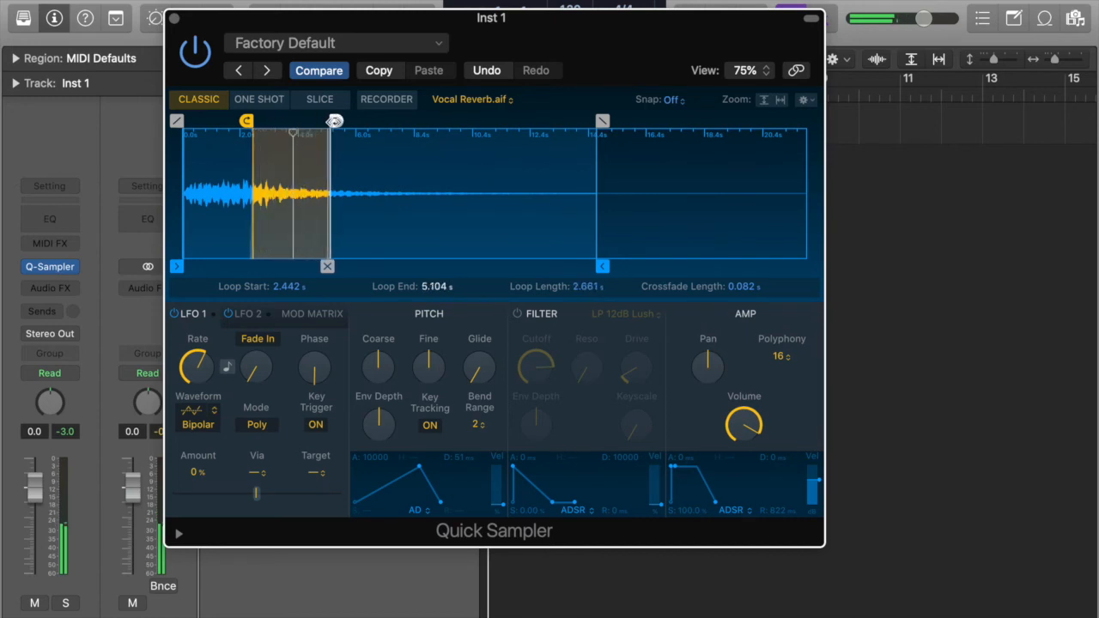
drag(247, 121, 294, 122)
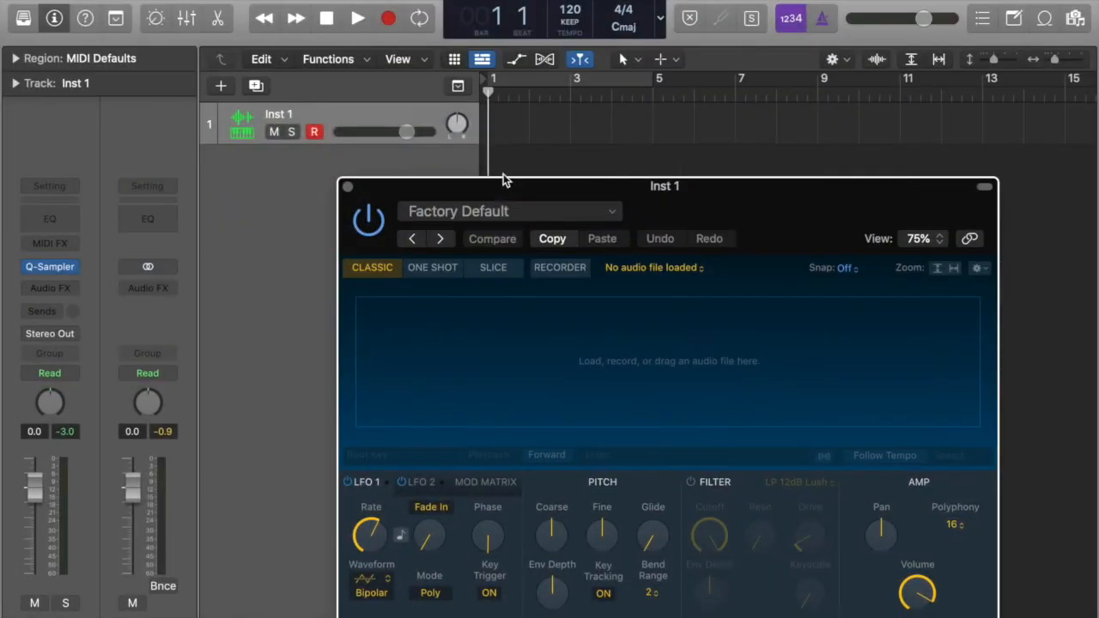
Switch the empty Quick Sampler to Slice mode and reposition its window in the workspace
drag(503, 179, 422, 88)
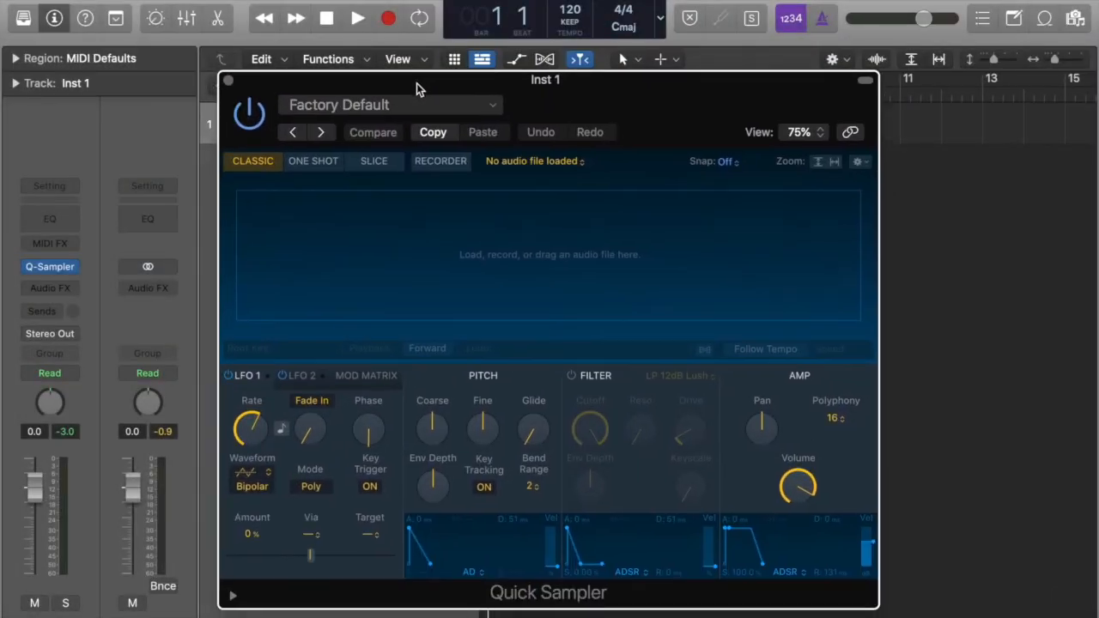
click(374, 162)
drag(701, 94, 632, 59)
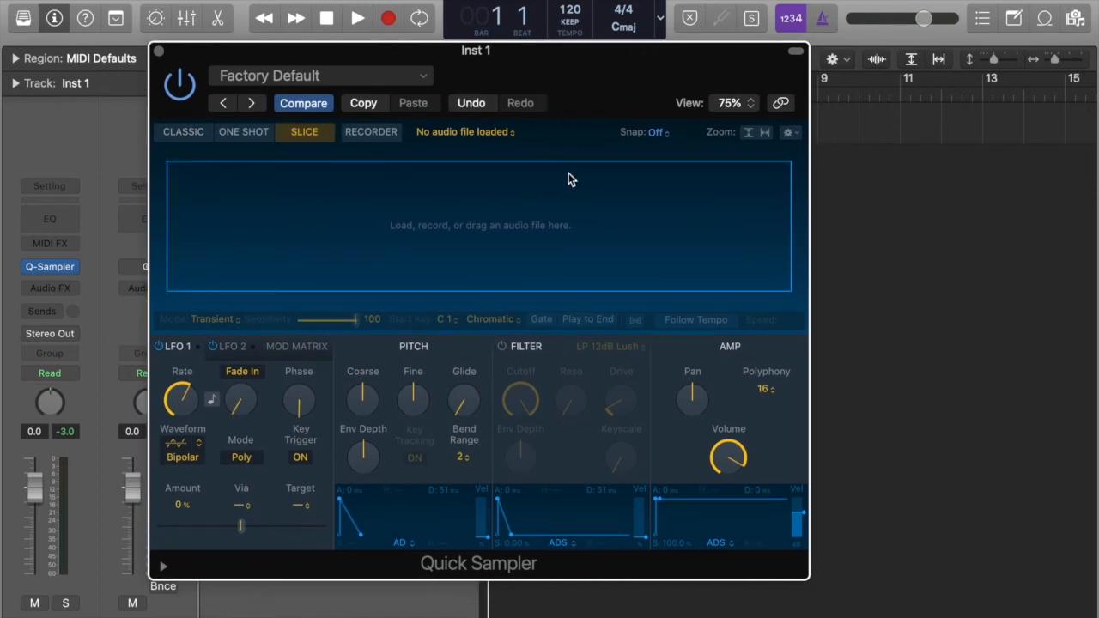
Open the loop browser and load the 4th Dimension Beat 01 loop into Quick Sampler
click(1045, 18)
drag(673, 70, 555, 59)
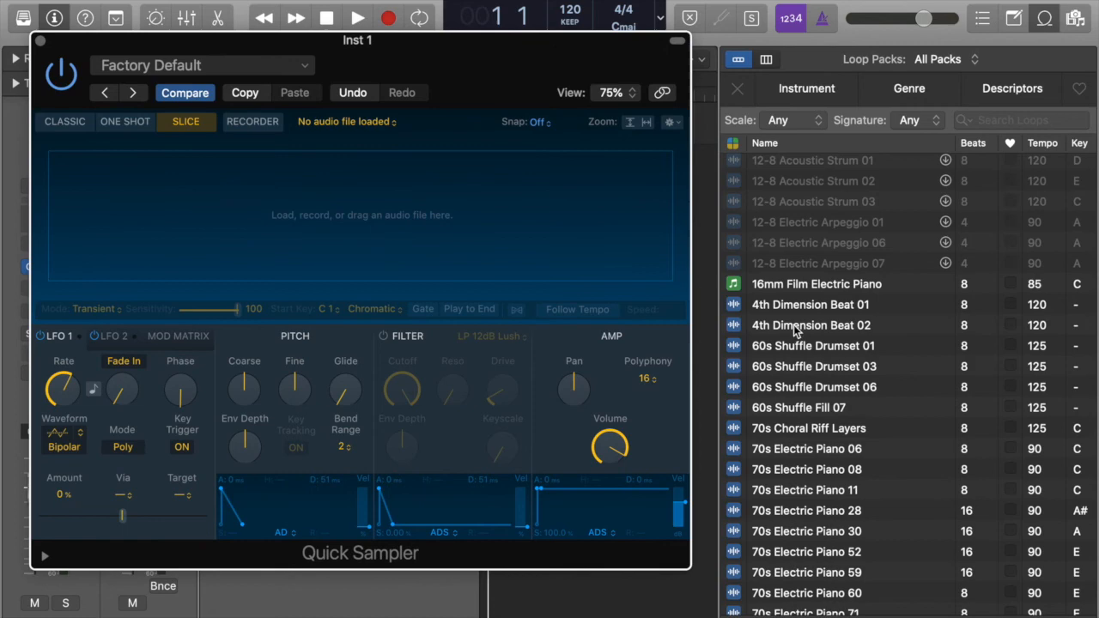
drag(796, 307, 521, 241)
Reposition the sampler window and try removing the slice marker between the D2 and E2 slices
drag(442, 59, 540, 45)
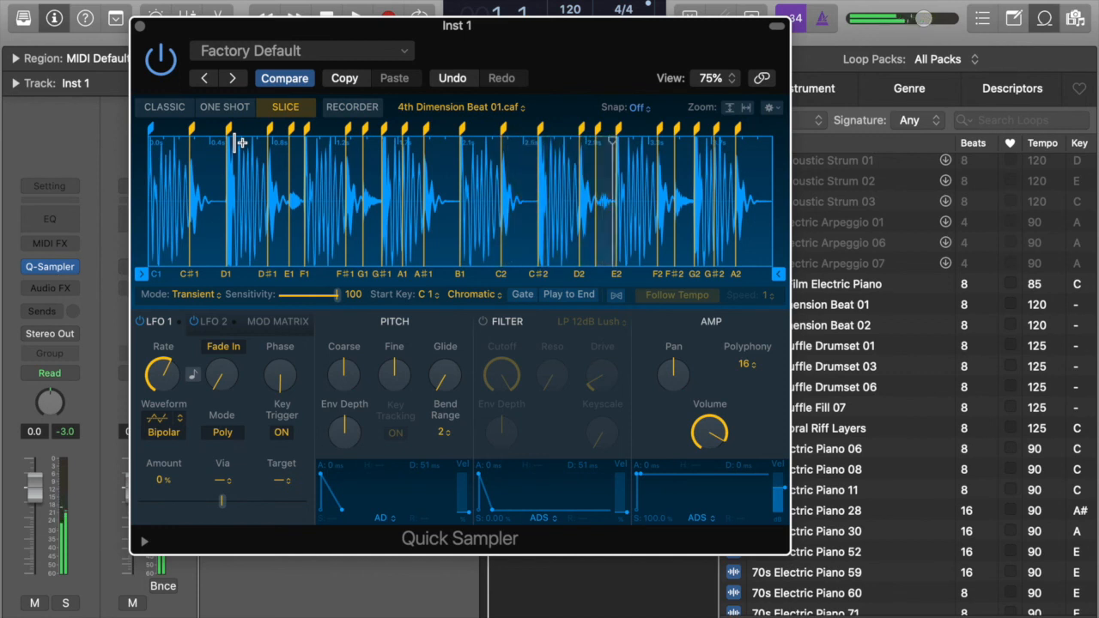
click(598, 130)
double_click(597, 130)
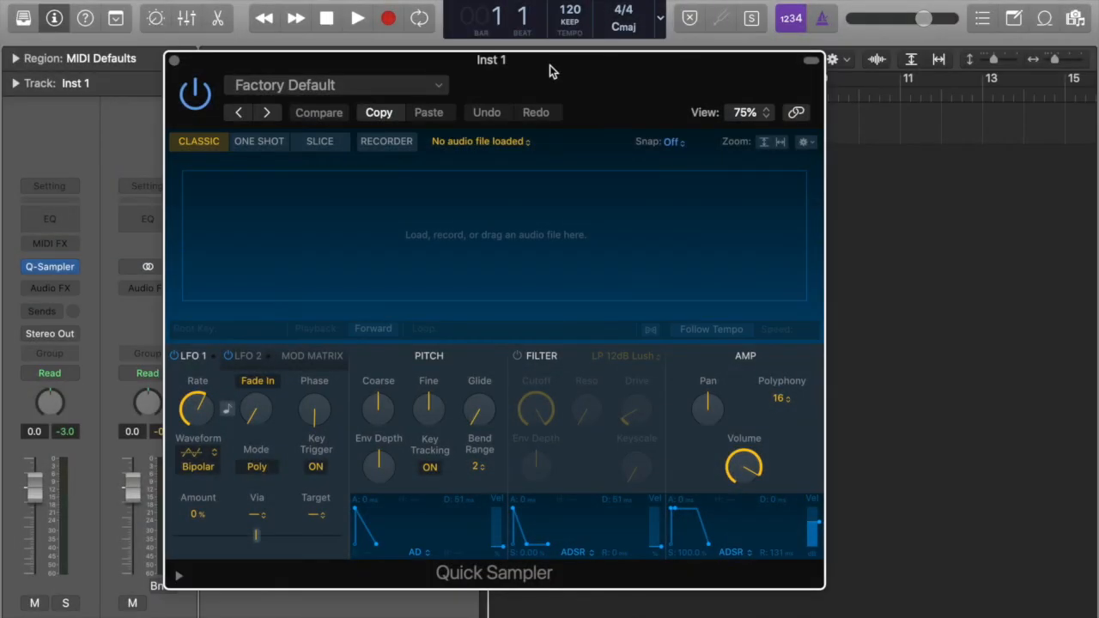
Switch the empty sampler to Recorder mode and record a new sample about 1 second long
click(398, 149)
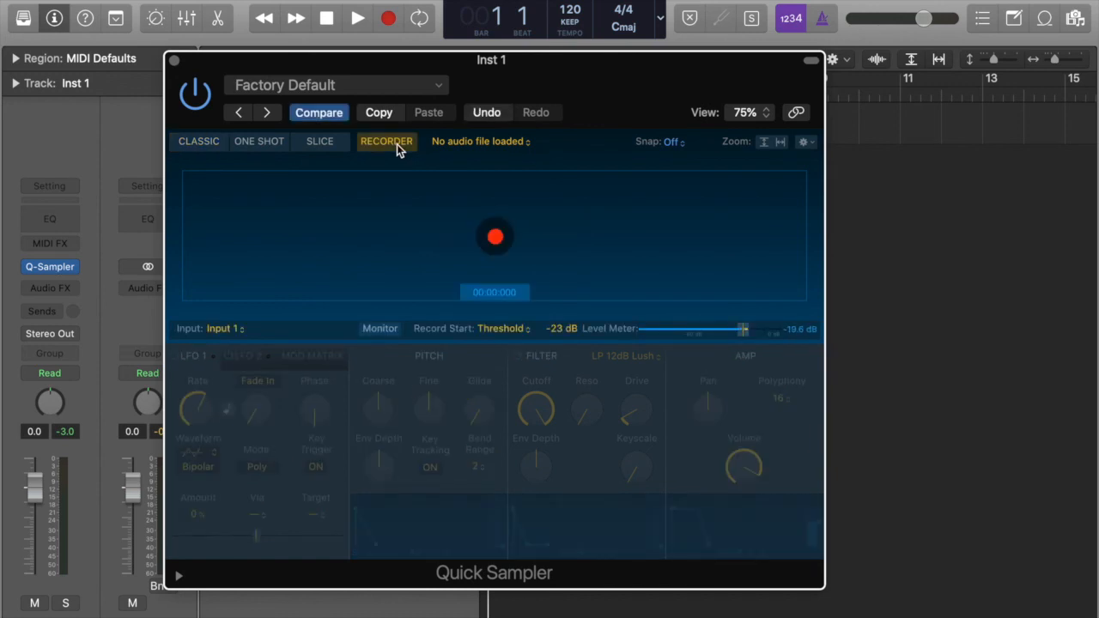
click(494, 237)
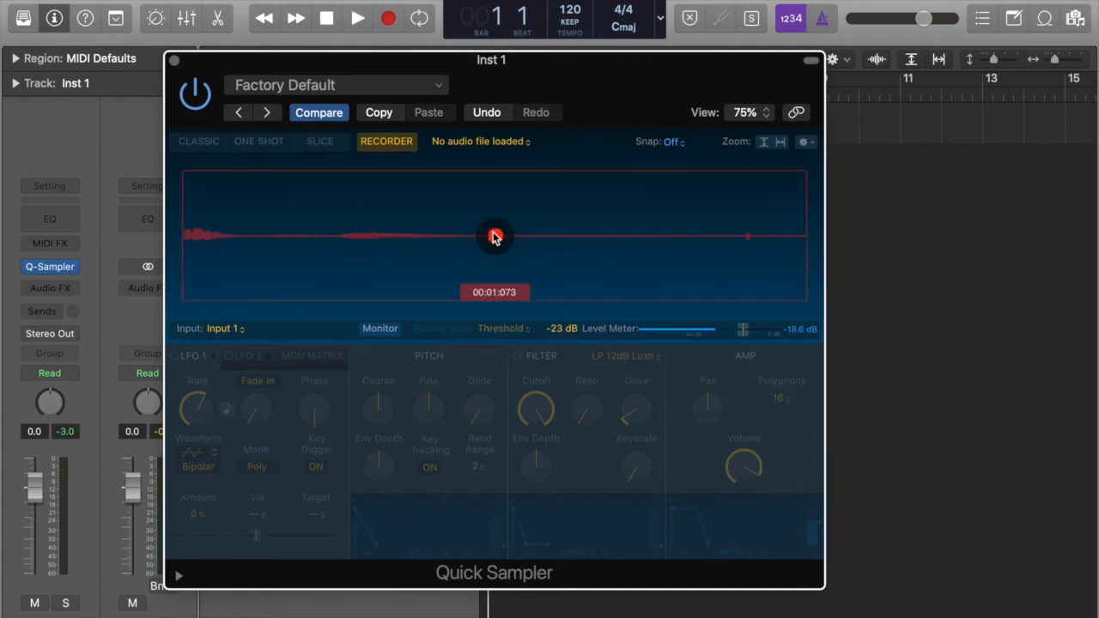
click(495, 237)
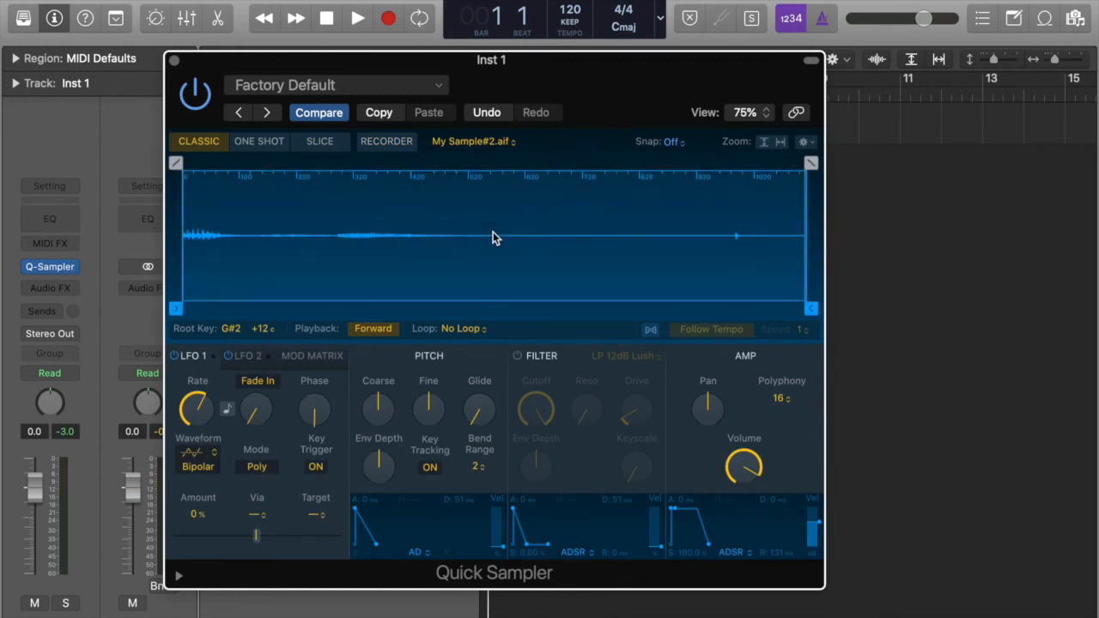